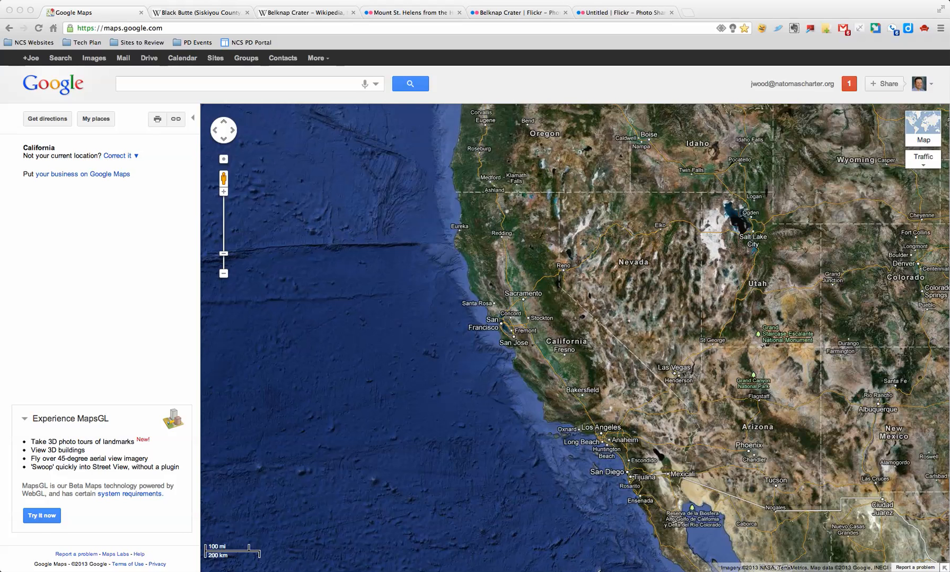
Start a new custom map from My places.
left_click(96, 119)
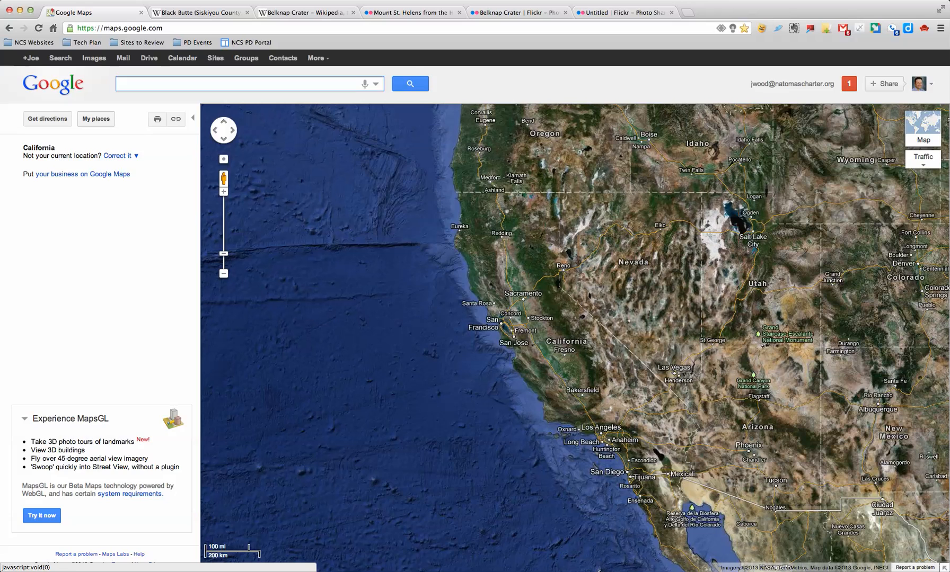
left_click(96, 119)
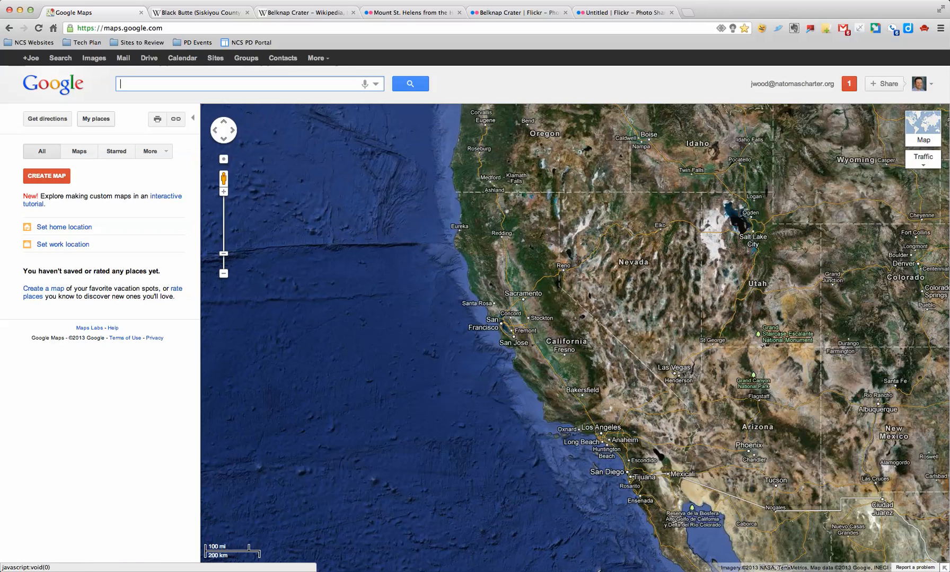
left_click(46, 176)
Title the map 'Volcanoes', describe it as 'My summary of the three types of volcanoes.', and save.
left_click_drag(38, 192, 6, 192)
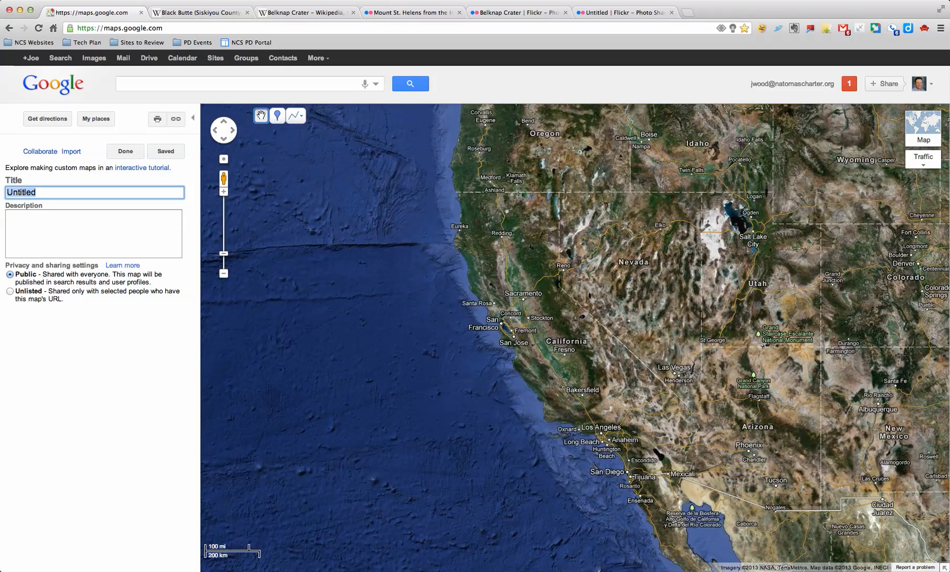
type("Vol")
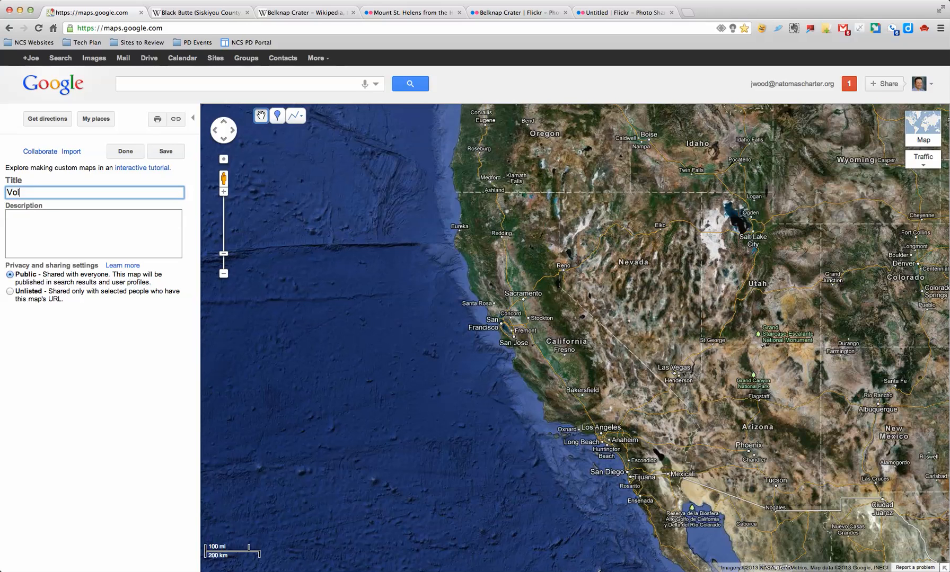
type("canoes")
key("Tab")
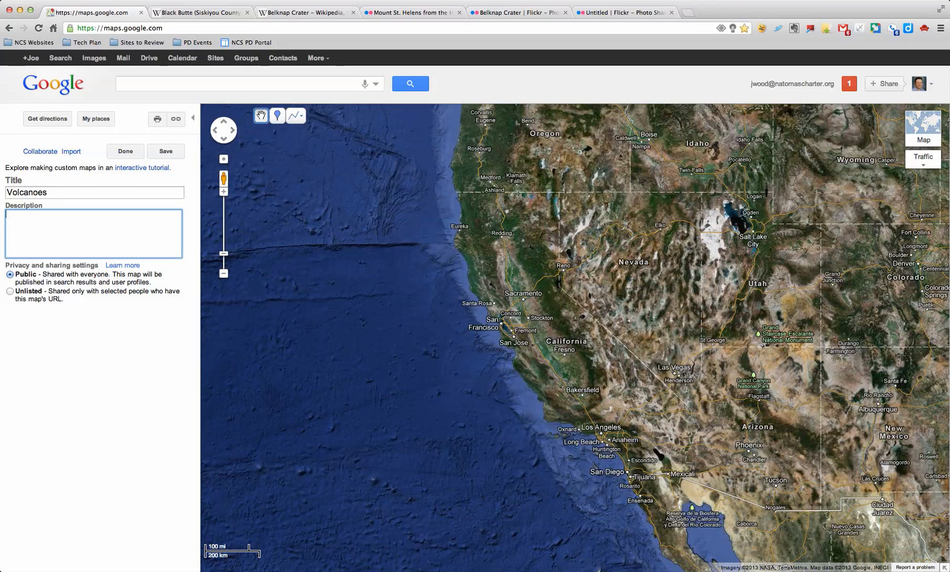
type("My summary of the three typs of vo")
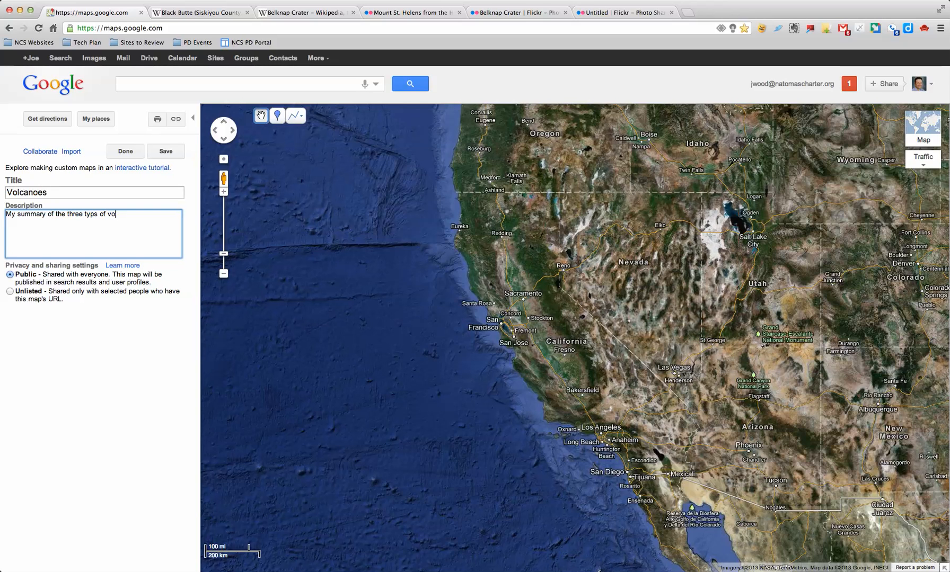
type("lcanoes.")
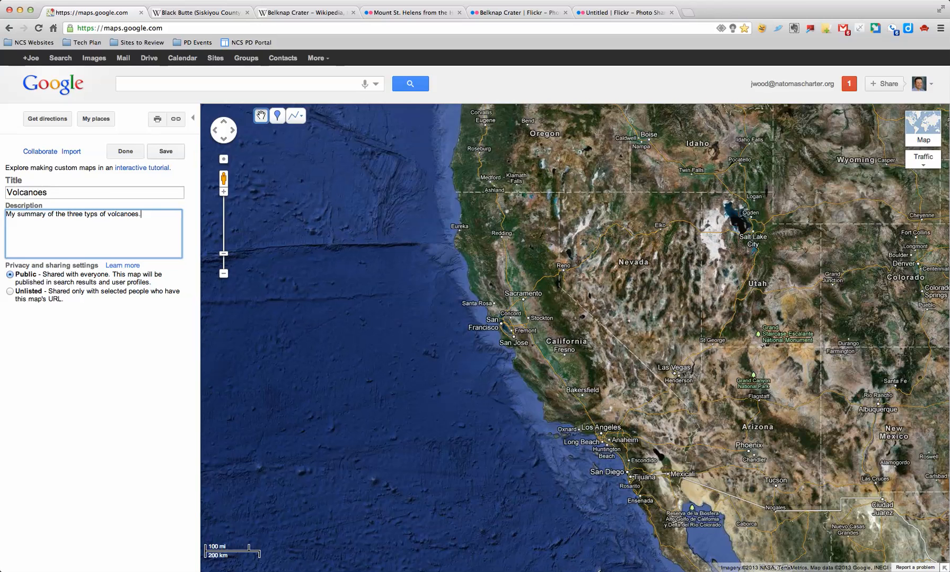
left_click(126, 152)
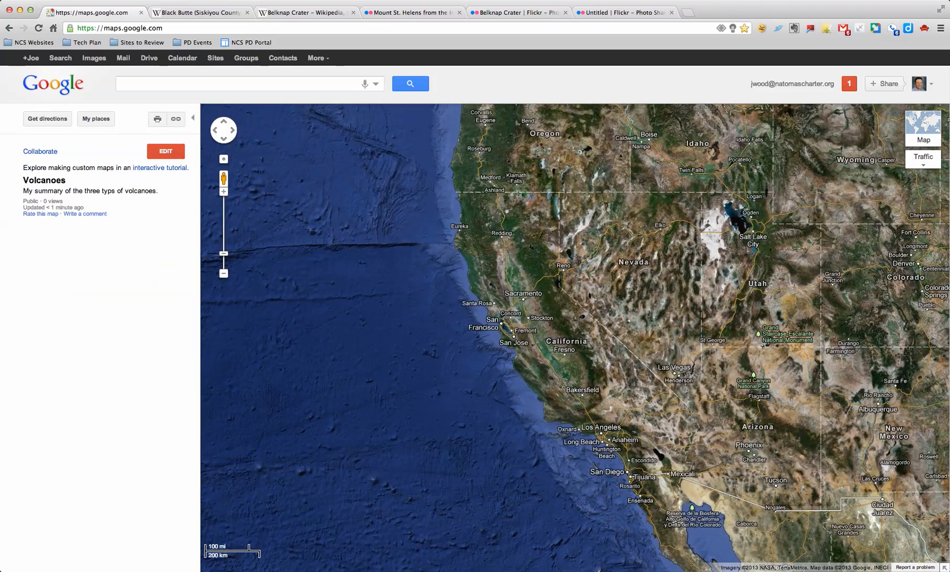
Reopen the Volcanoes map for editing and search for Mount St. Helens.
left_click(165, 151)
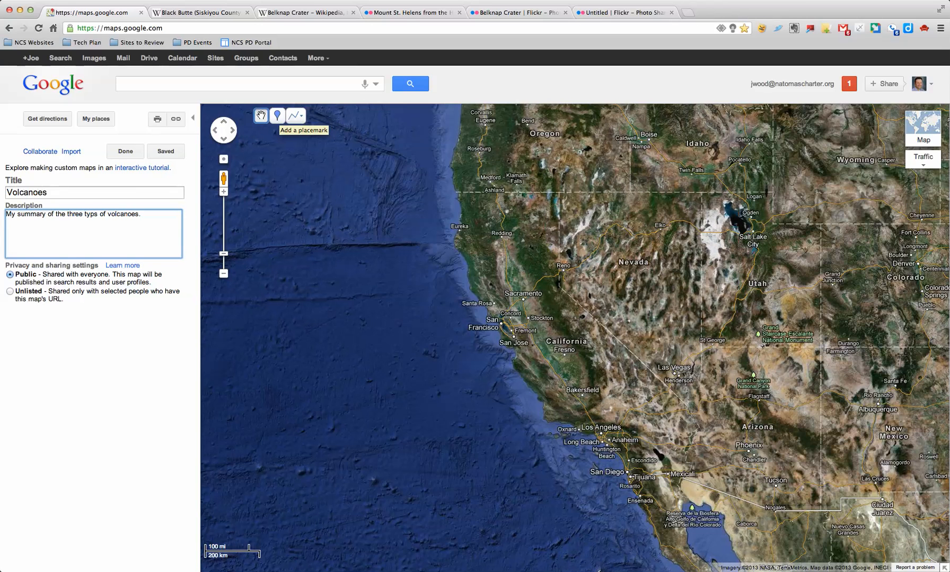
left_click(238, 83)
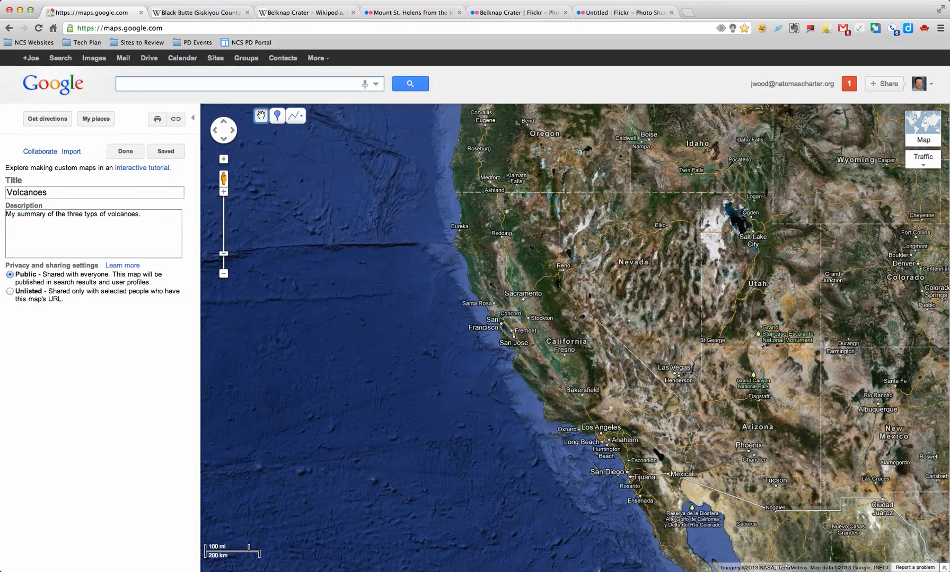
type("m")
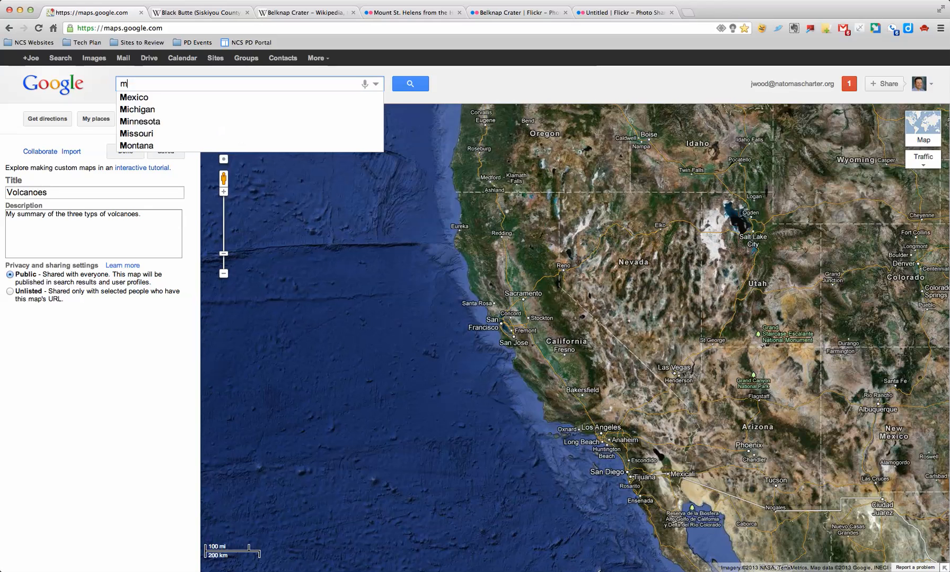
type("outnt st.")
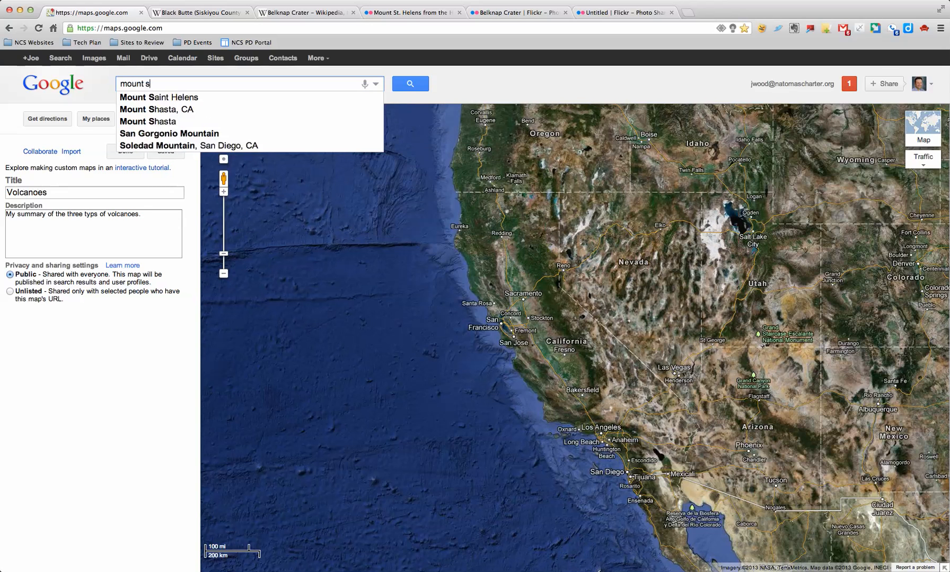
key("Down")
key("Return")
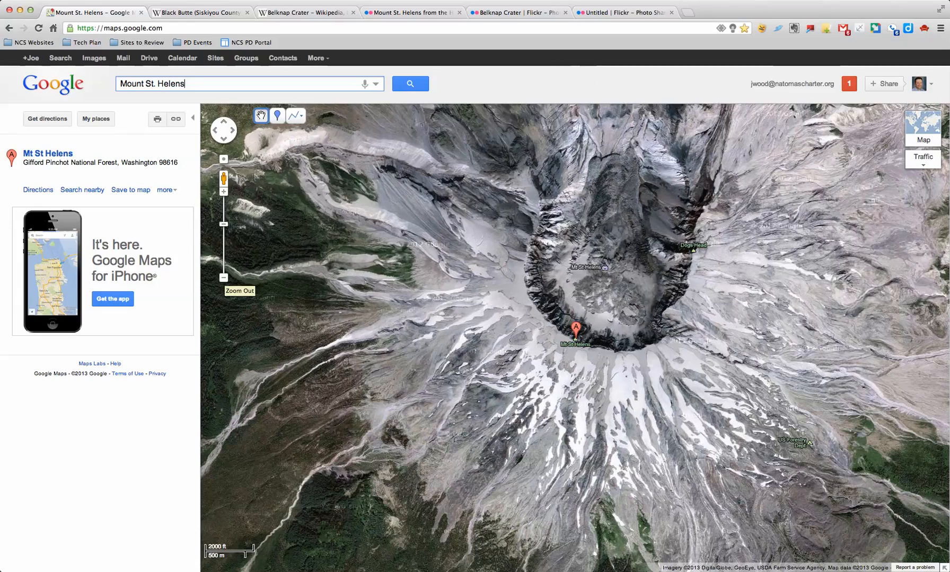
Zoom out five levels to show the region around Mount St. Helens.
left_click(224, 278)
left_click(224, 278)
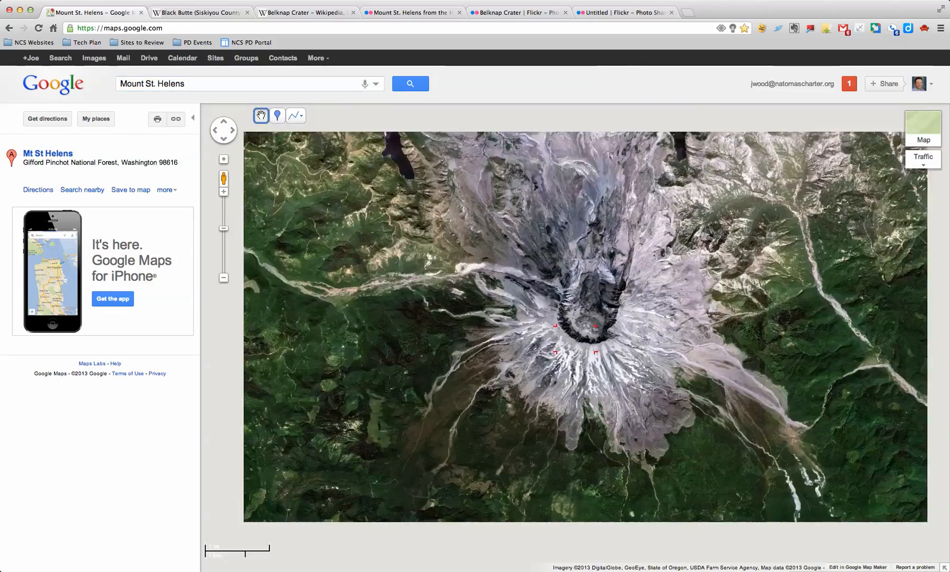
left_click(224, 277)
left_click(224, 277)
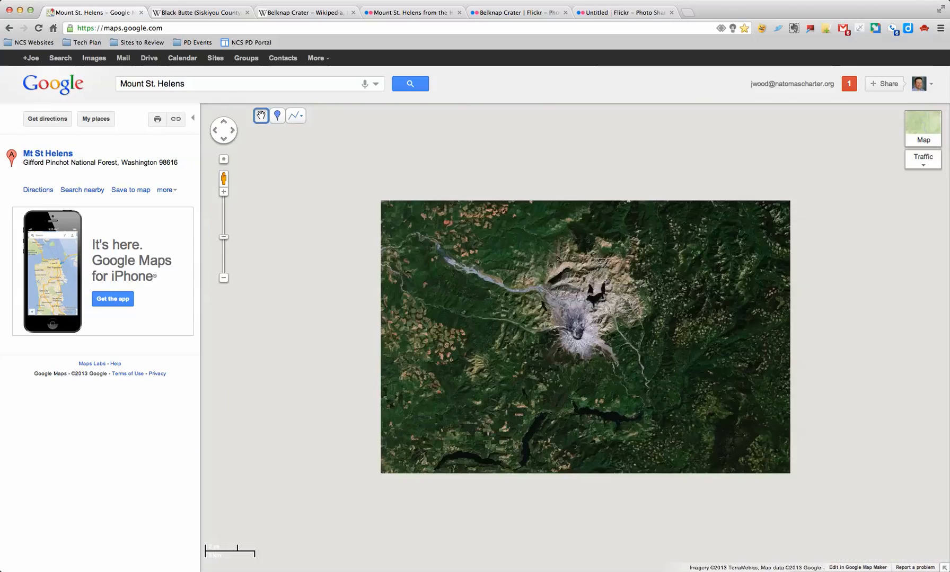
left_click(224, 277)
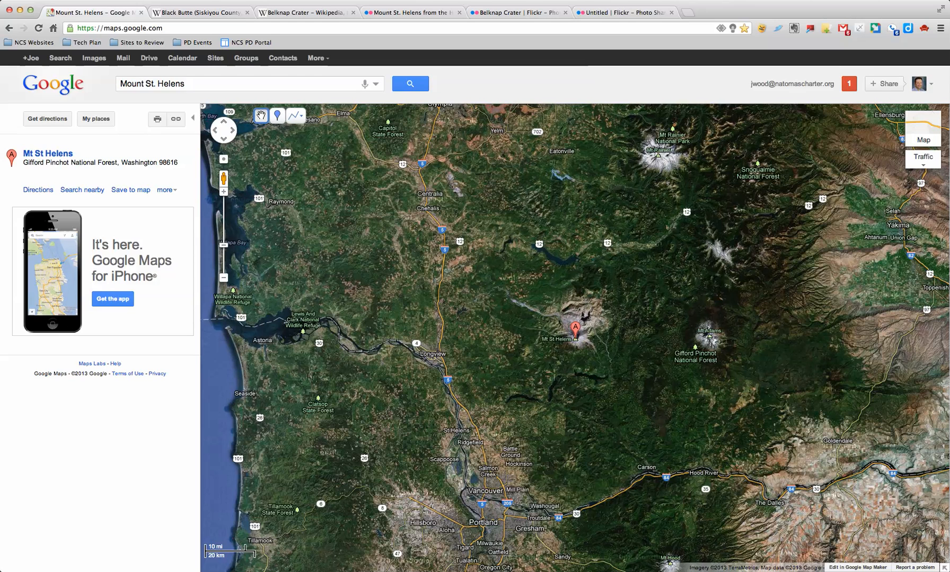
Drop a placemark on the volcano and title it 'Mount St. Helens'.
left_click(278, 115)
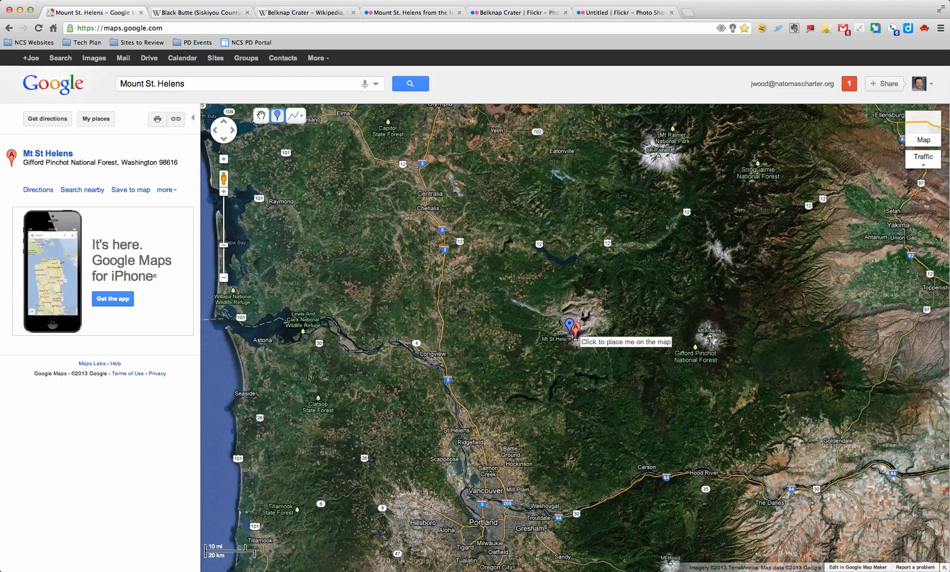
left_click(571, 331)
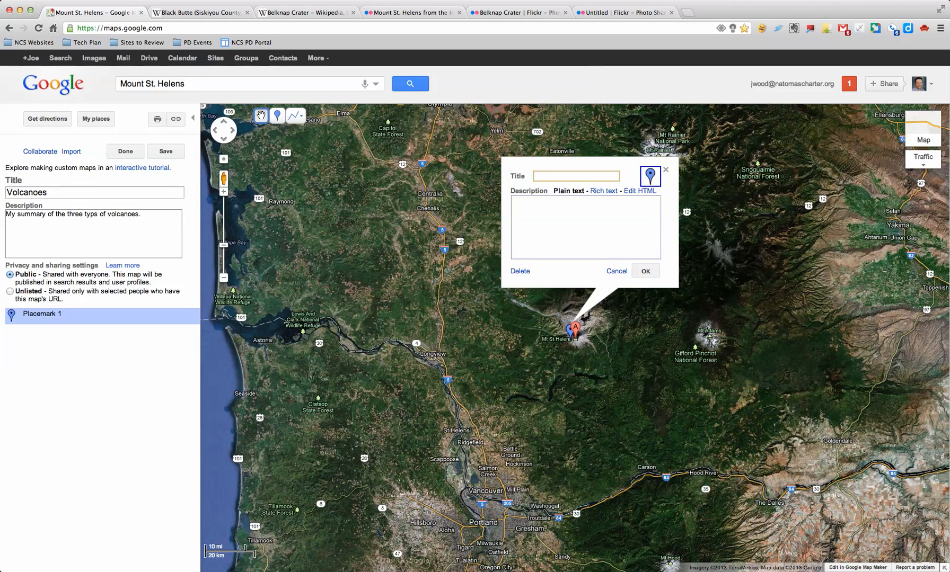
type("Mount St. Helens")
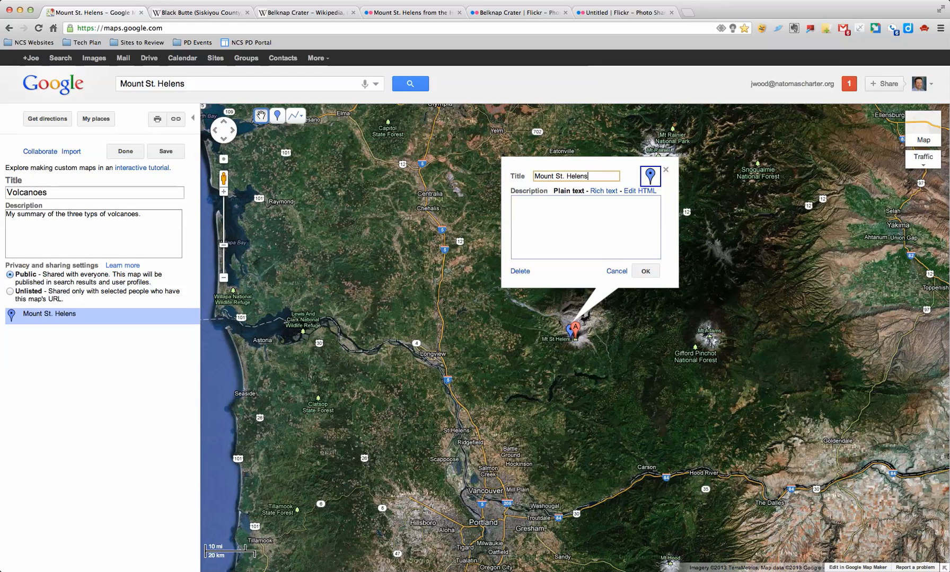
Give the placemark a green pushpin icon and switch its description to rich text.
left_click(649, 176)
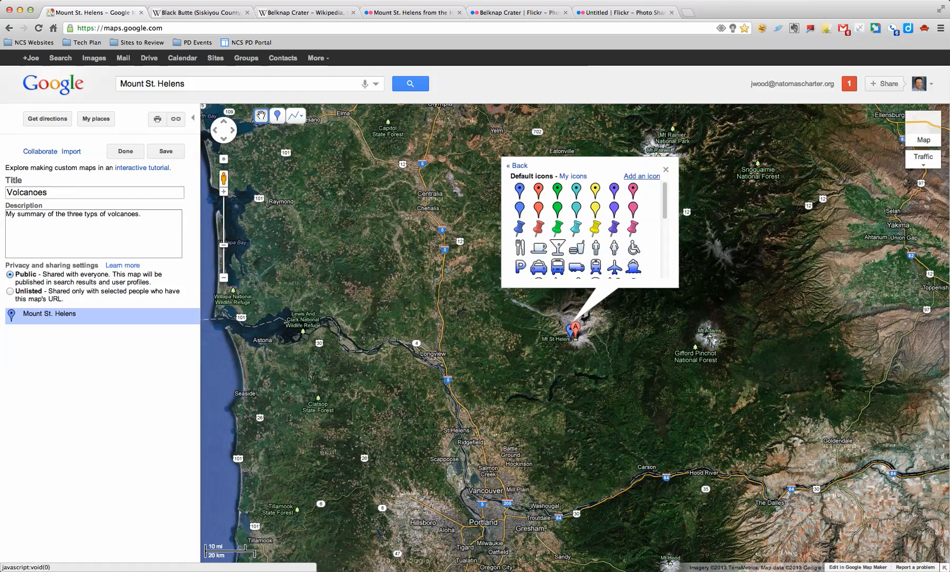
scroll(594, 247, "down", 3)
scroll(595, 250, "up", 2)
left_click(557, 216)
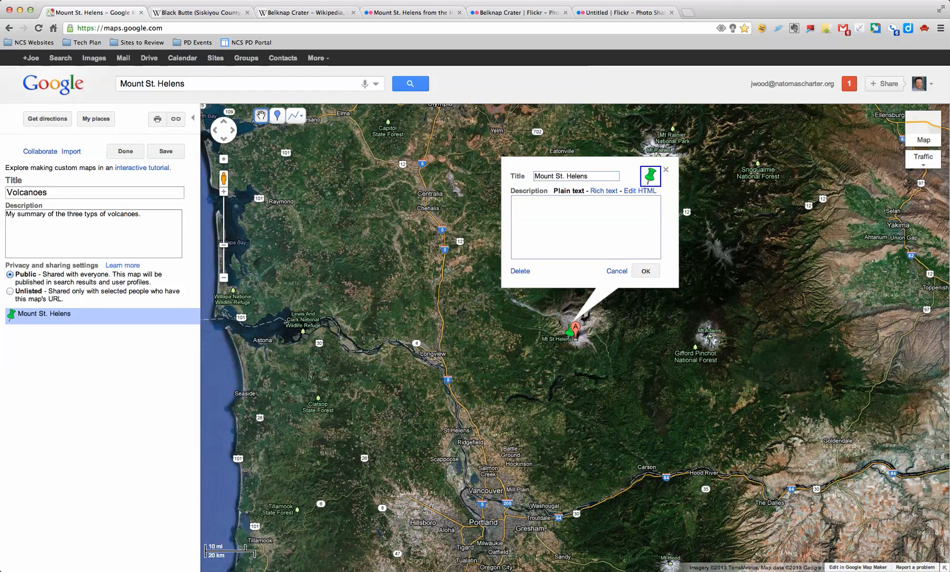
left_click(603, 191)
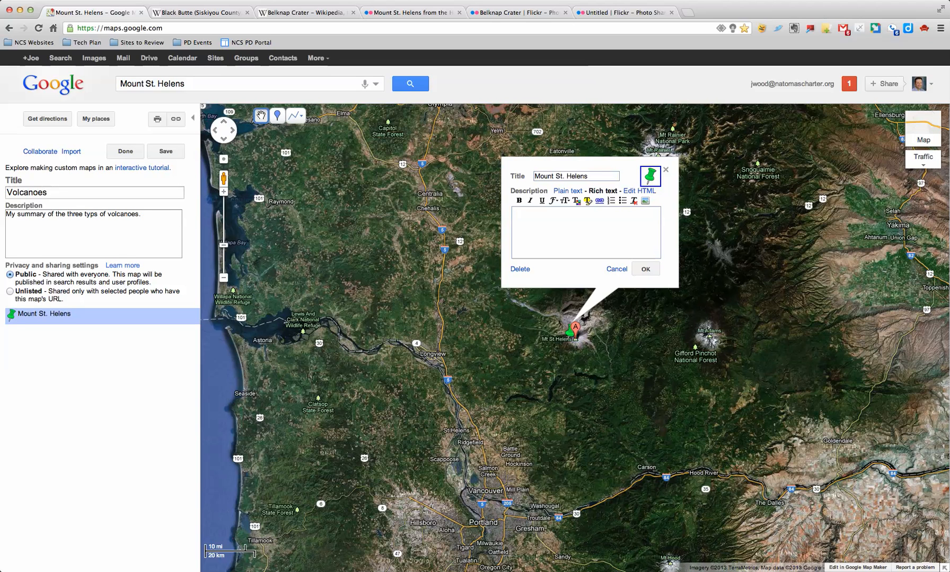
Enter the placemark description 'Mount St. Helens is a composite volcano...'.
type("Mount s")
key("BackSpace")
type("St. Helens is a")
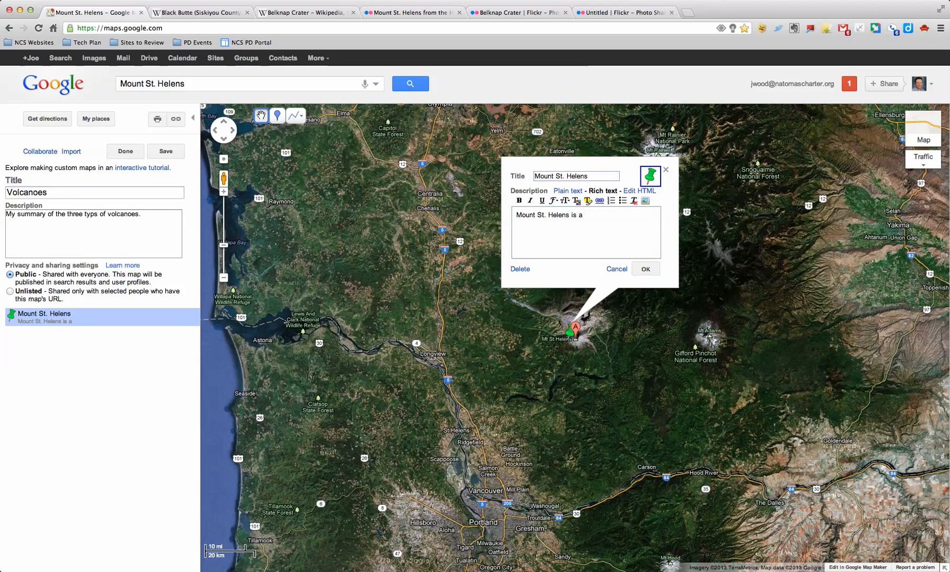
type(" composite volcam")
key("BackSpace")
type("no...")
Copy the link of the Mount St. Helens Flickr photo page.
left_click(396, 13)
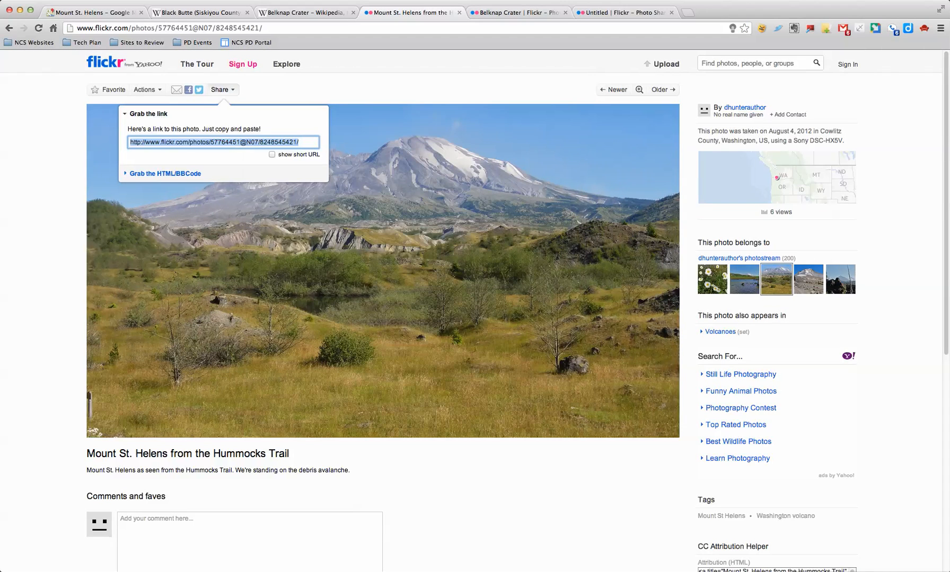
right_click(245, 141)
left_click(265, 183)
left_click(93, 12)
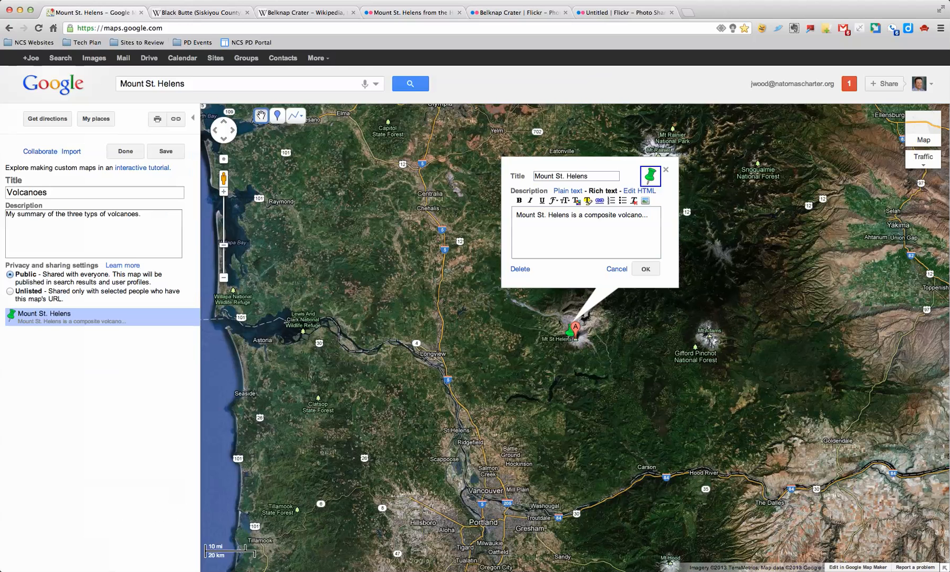
Insert an image at the start of the description using the Flickr page address.
left_click(517, 215)
left_click(645, 201)
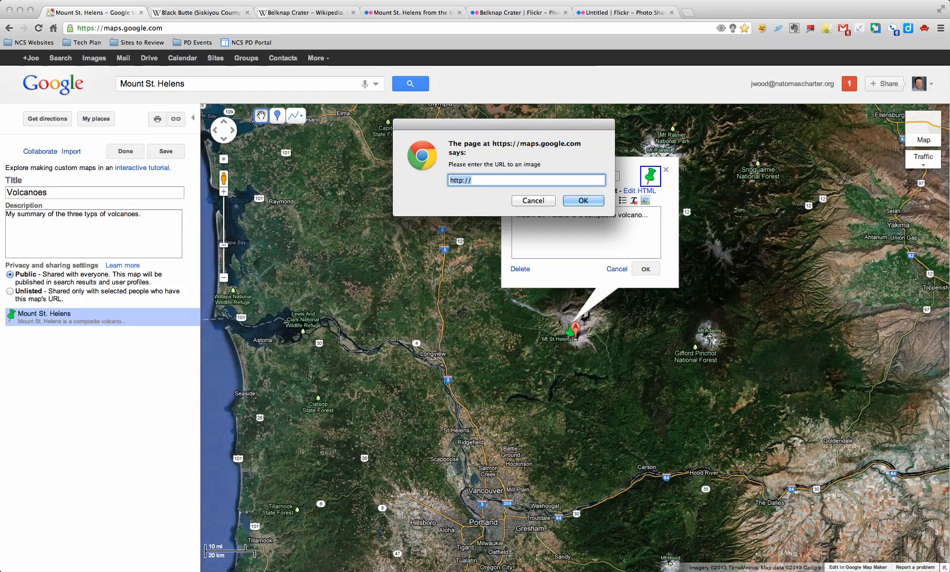
right_click(523, 179)
left_click(548, 321)
left_click(472, 180)
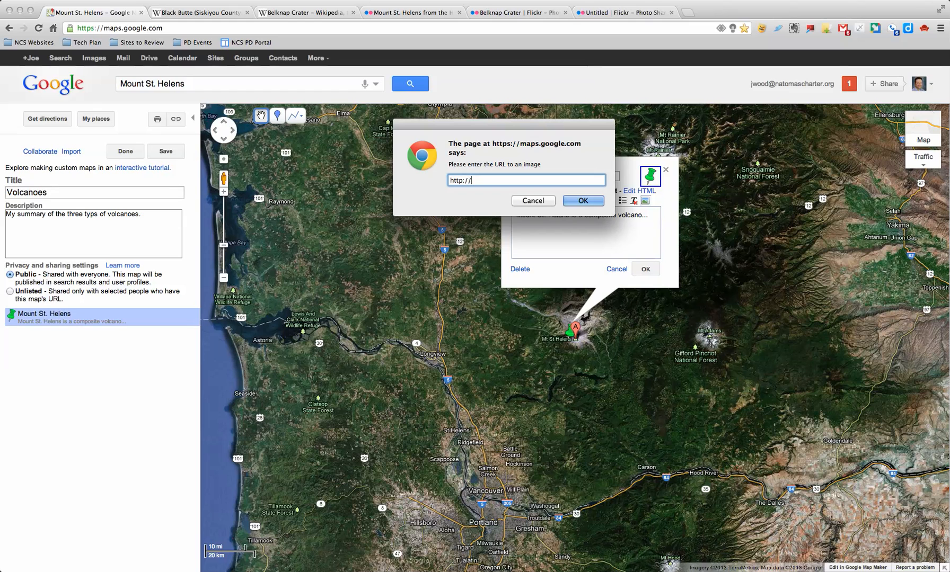
key("BackSpace")
key("BackSpace")
key("BackSpace")
key("BackSpace")
key("BackSpace")
key("BackSpace")
key("BackSpace")
key("super+v")
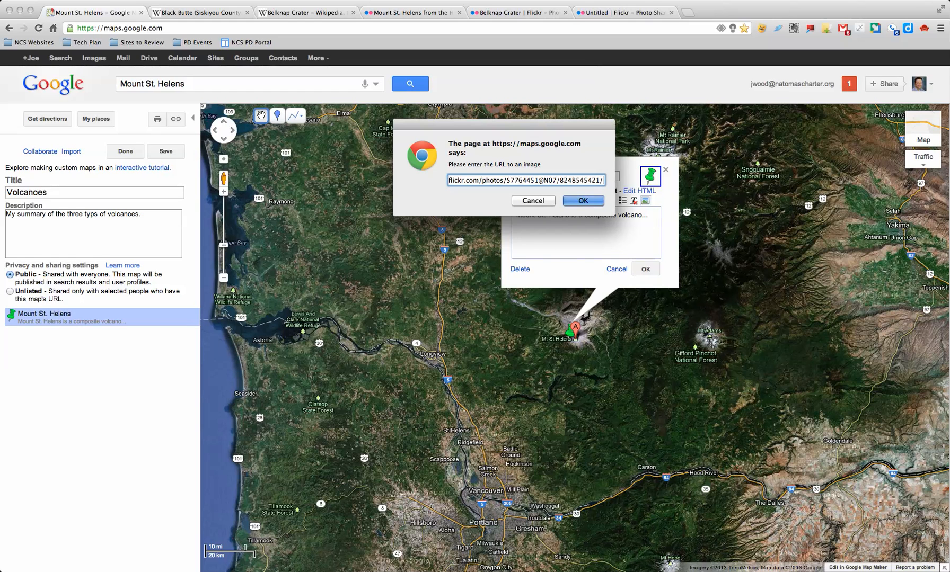
key("Return")
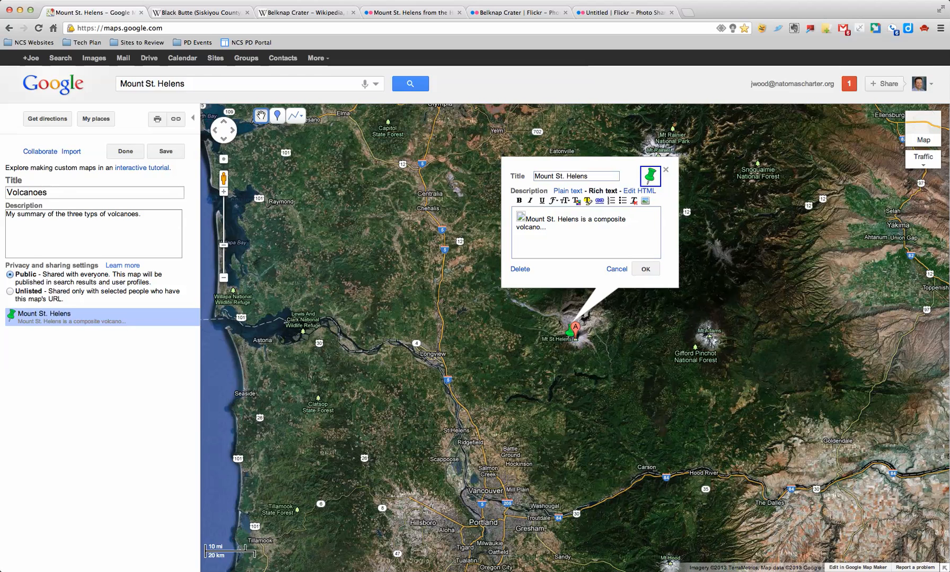
Close and reopen the Mount St. Helens placemark to insert another image.
left_click(645, 268)
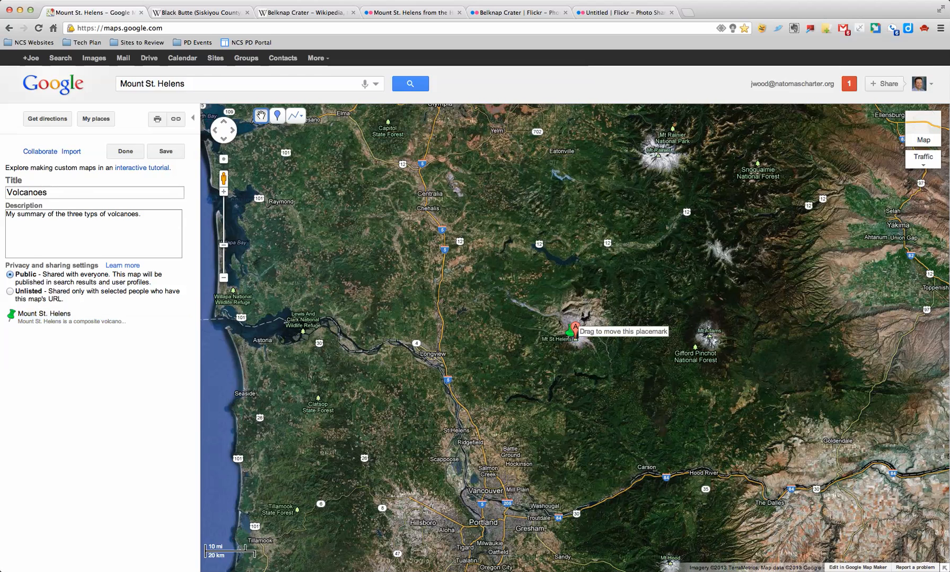
left_click(571, 331)
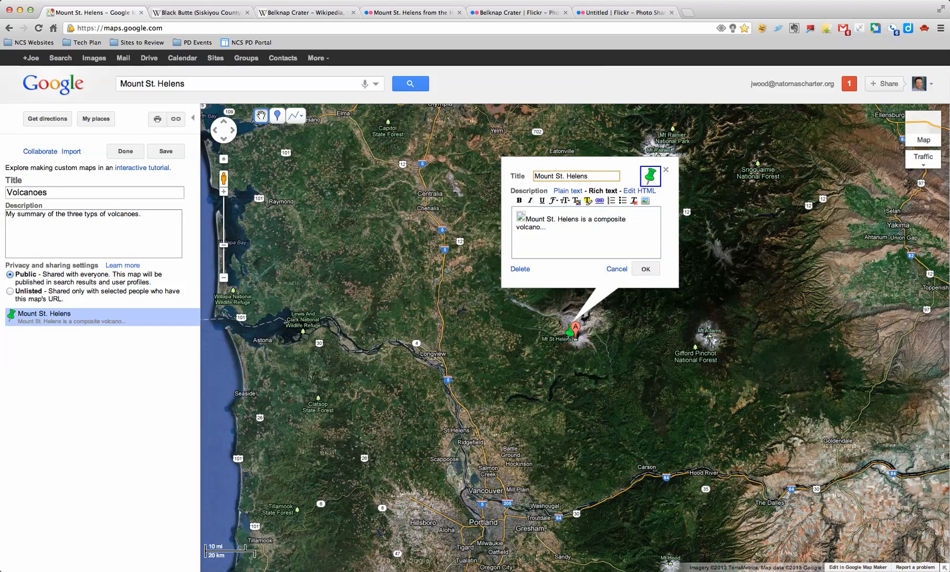
left_click(645, 200)
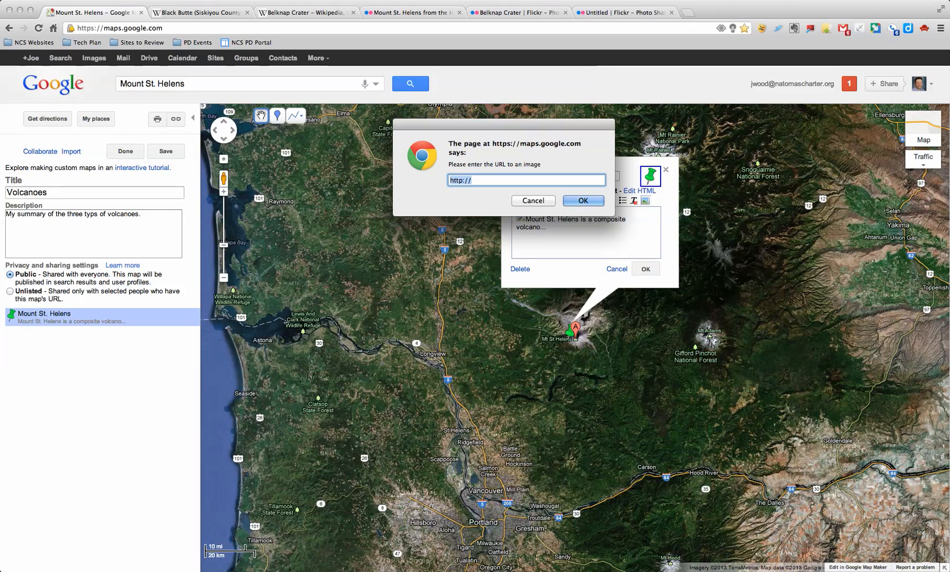
On Flickr, show the photo's All sizes page at Small 240.
left_click(413, 13)
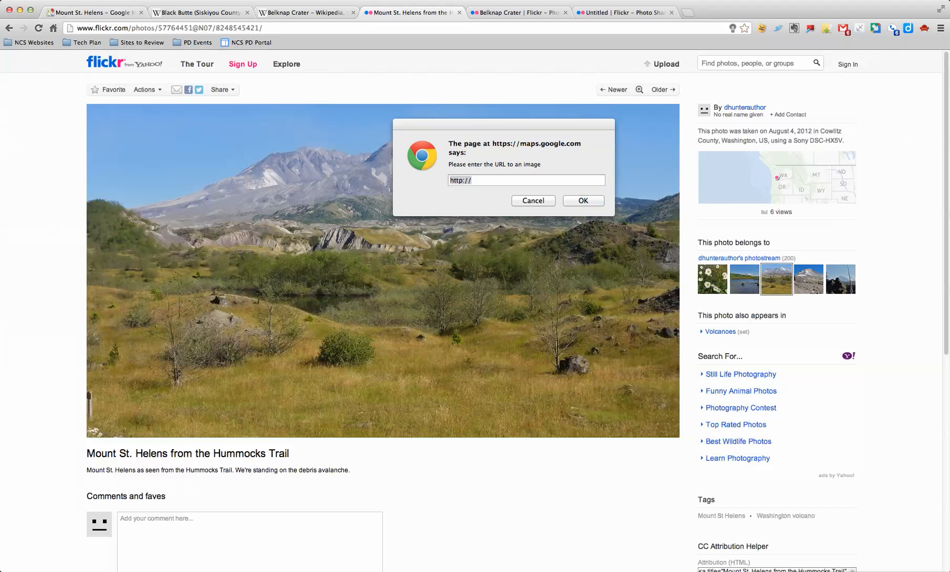
left_click(221, 89)
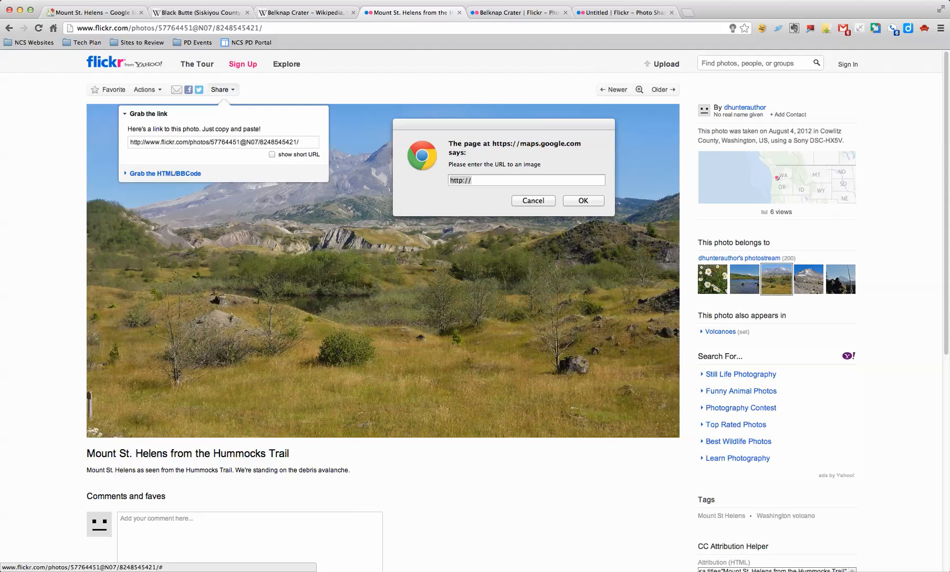
left_click(222, 90)
left_click(147, 90)
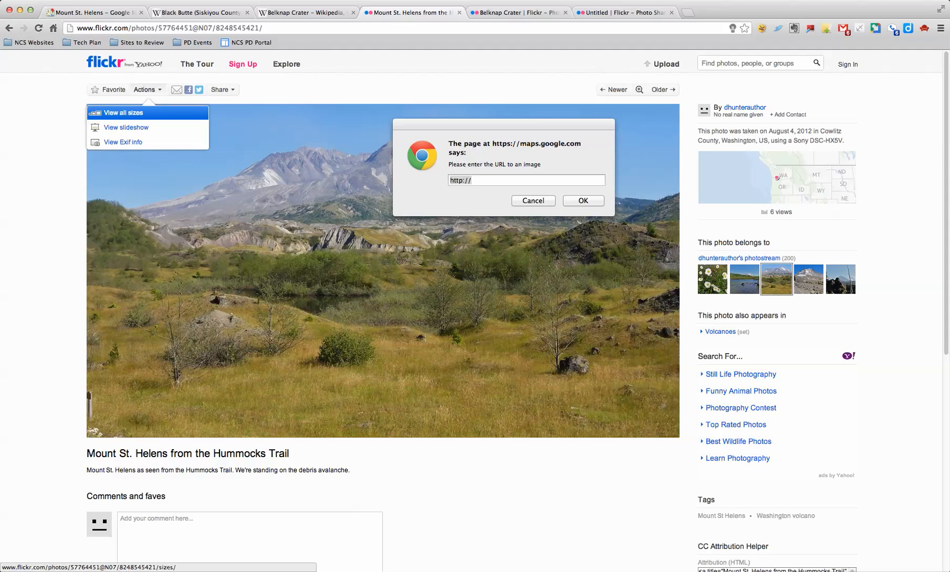
left_click(122, 113)
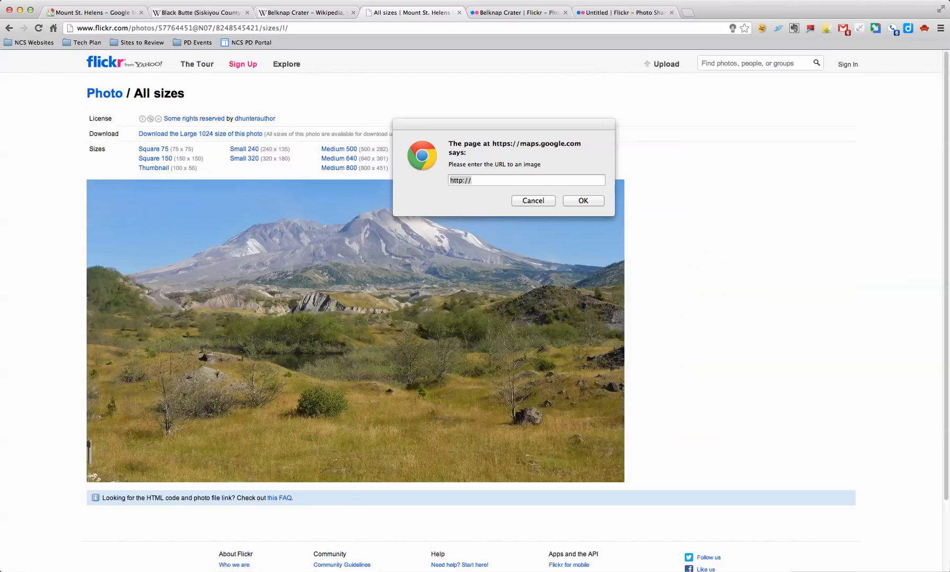
left_click(244, 149)
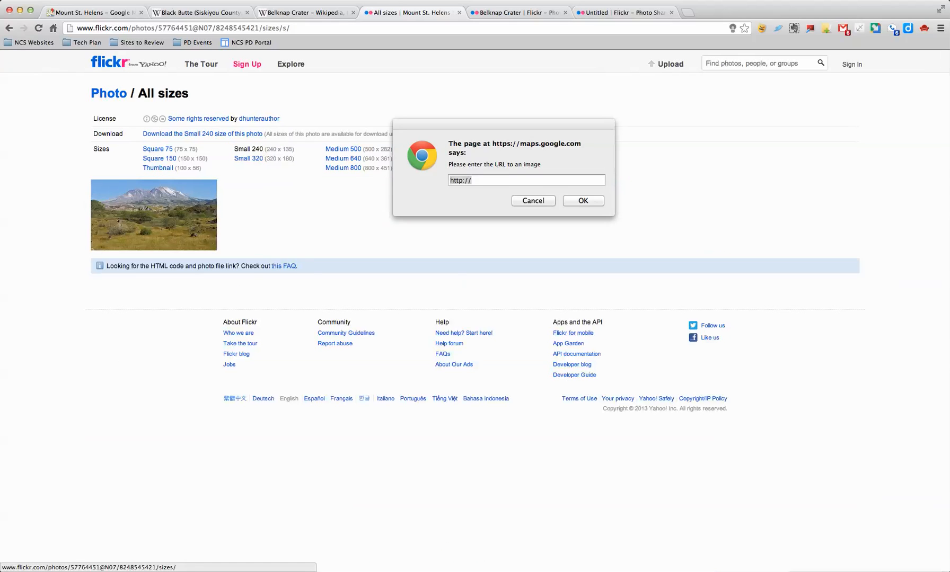
Copy the Small 240 photo's image address.
right_click(182, 200)
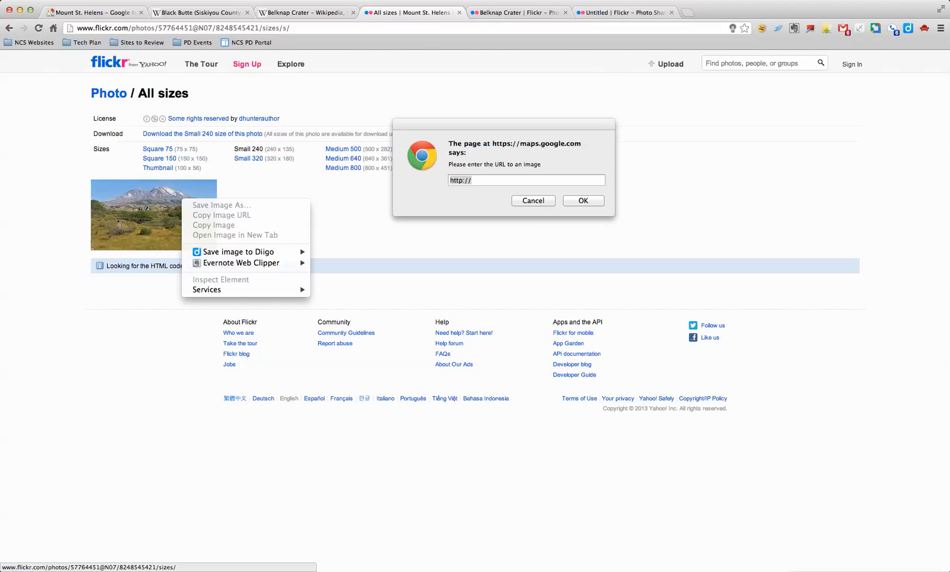
key("Escape")
key("Escape")
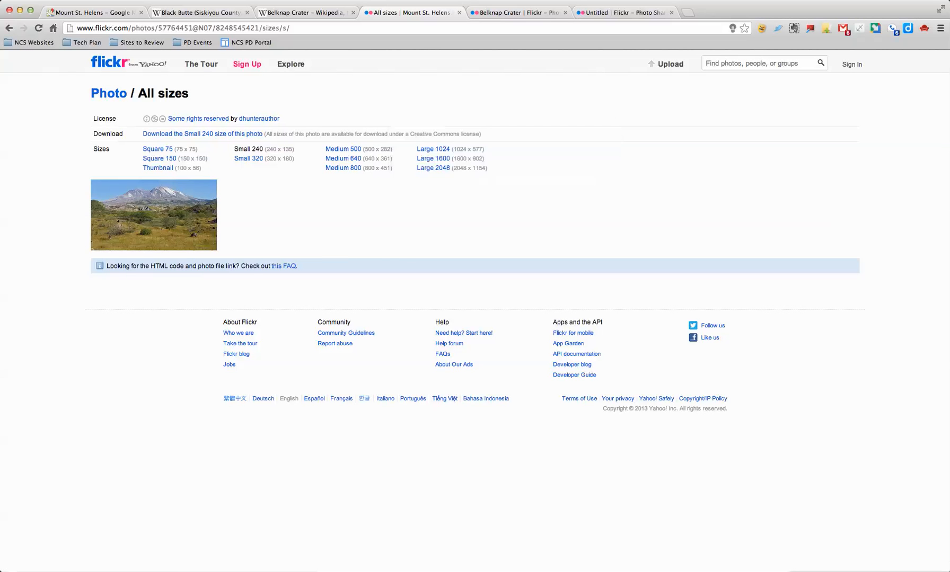
right_click(121, 206)
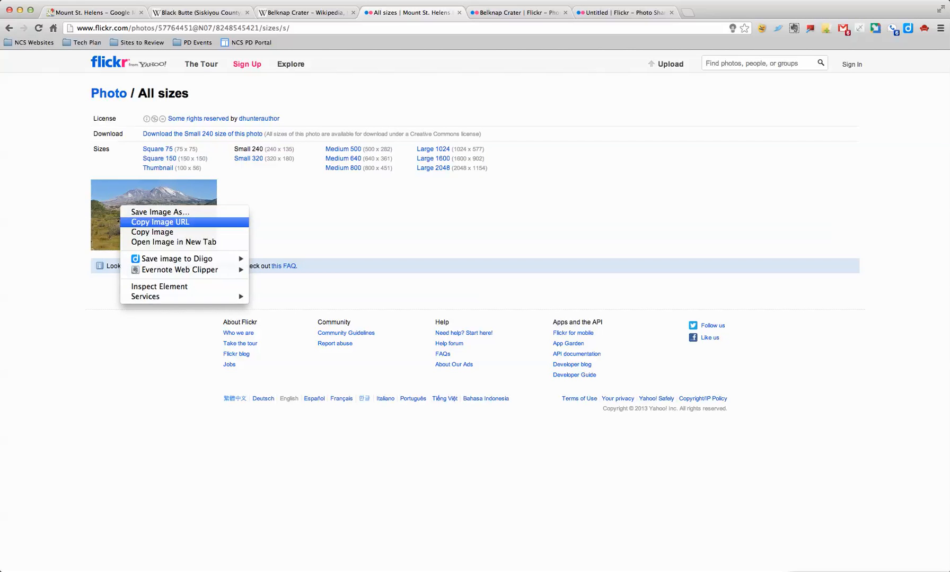
left_click(159, 222)
Replace the broken description image with the copied Small 240 Flickr photo.
left_click(93, 13)
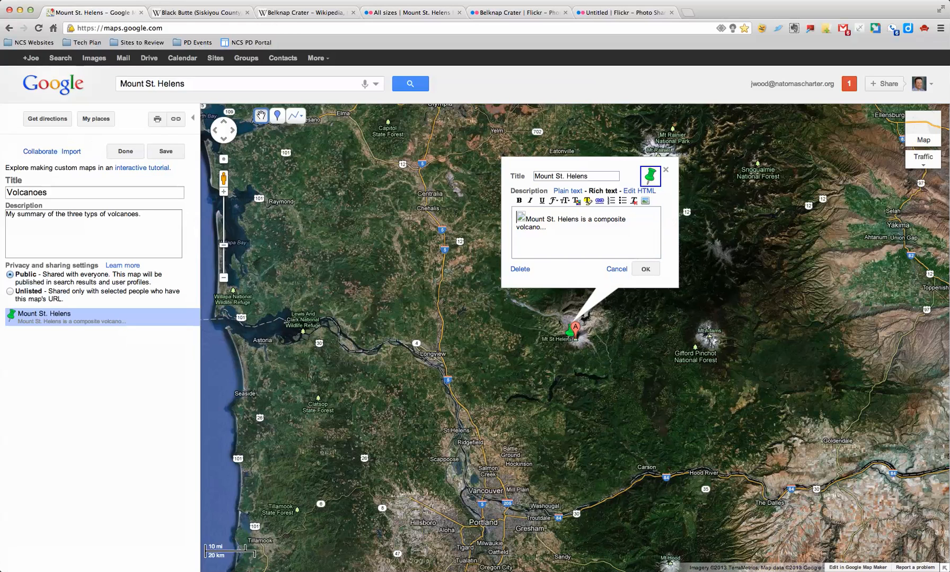
key("shift+Right")
key("BackSpace")
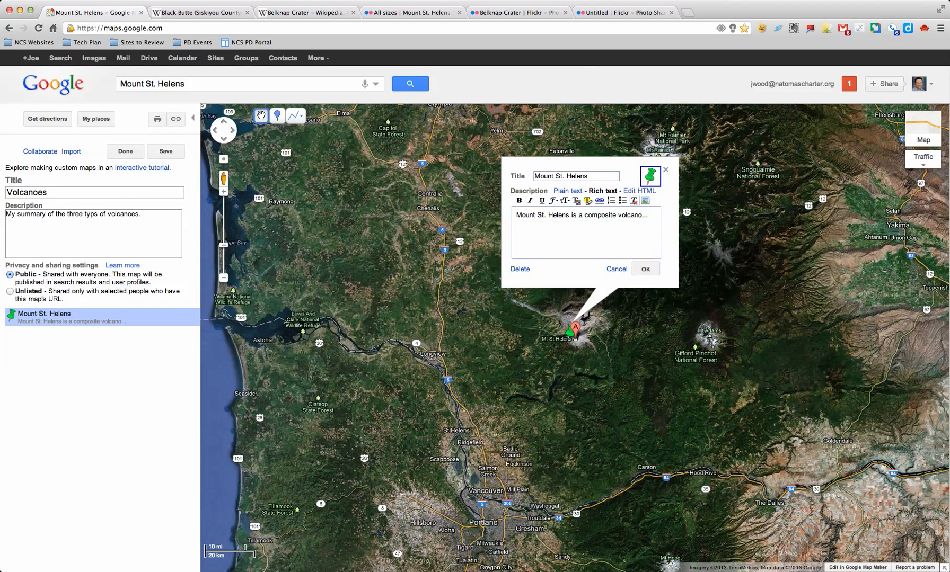
left_click(645, 201)
key("super+v")
key("Return")
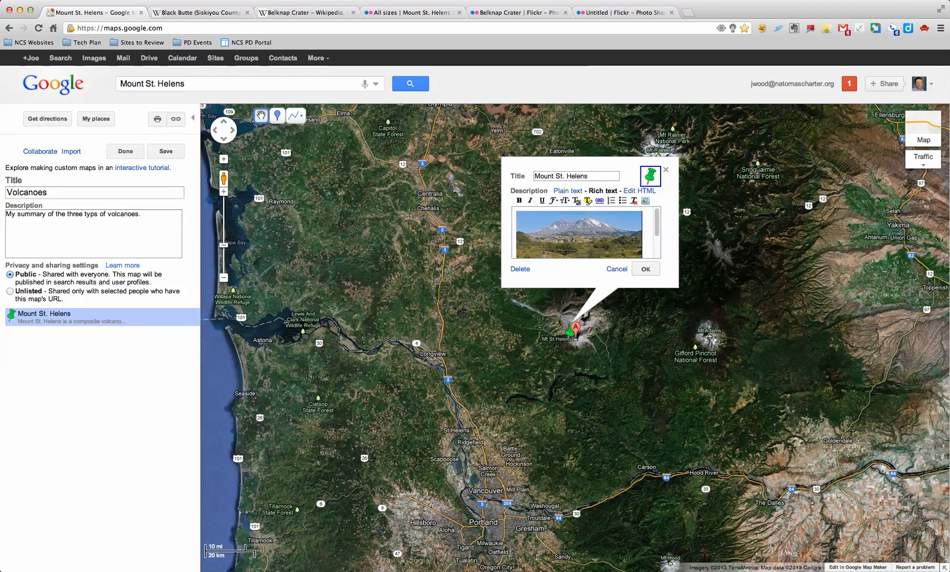
left_click(645, 270)
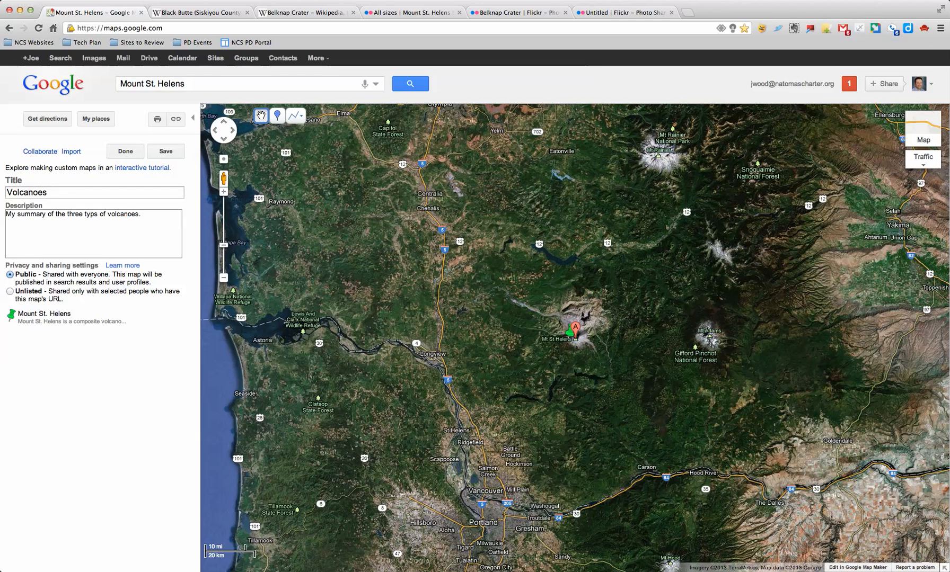
Save the map, preview the Mount St. Helens info window, and resume editing.
left_click(126, 152)
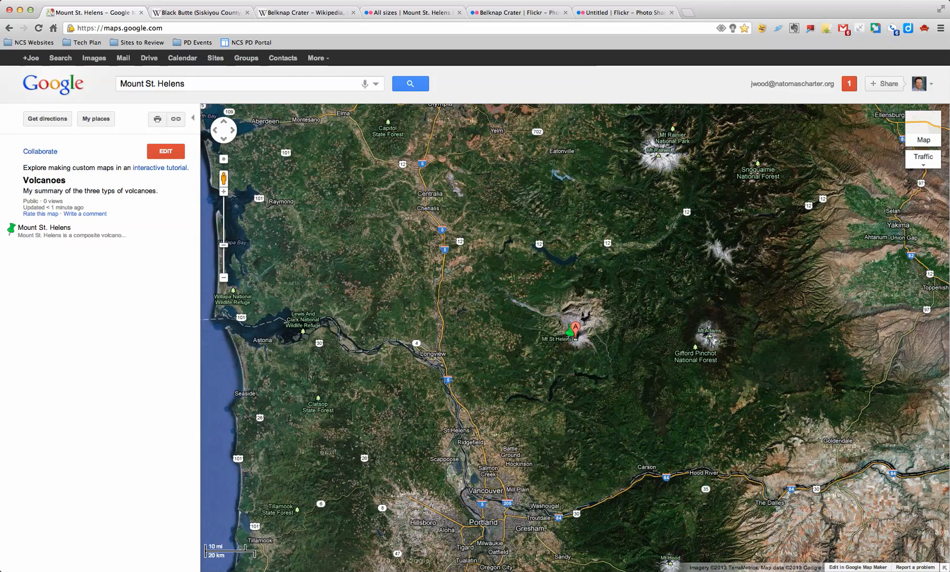
left_click(44, 228)
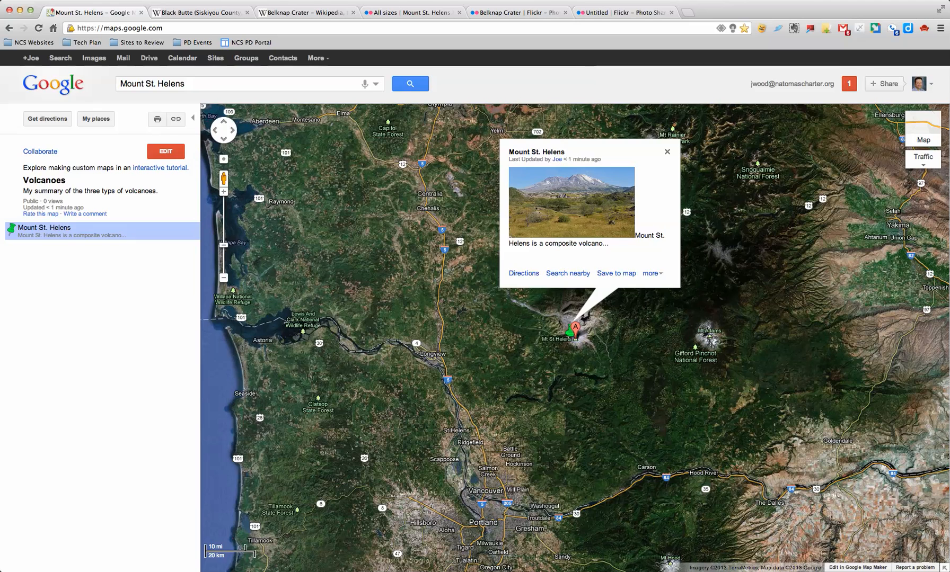
left_click(667, 152)
left_click(165, 151)
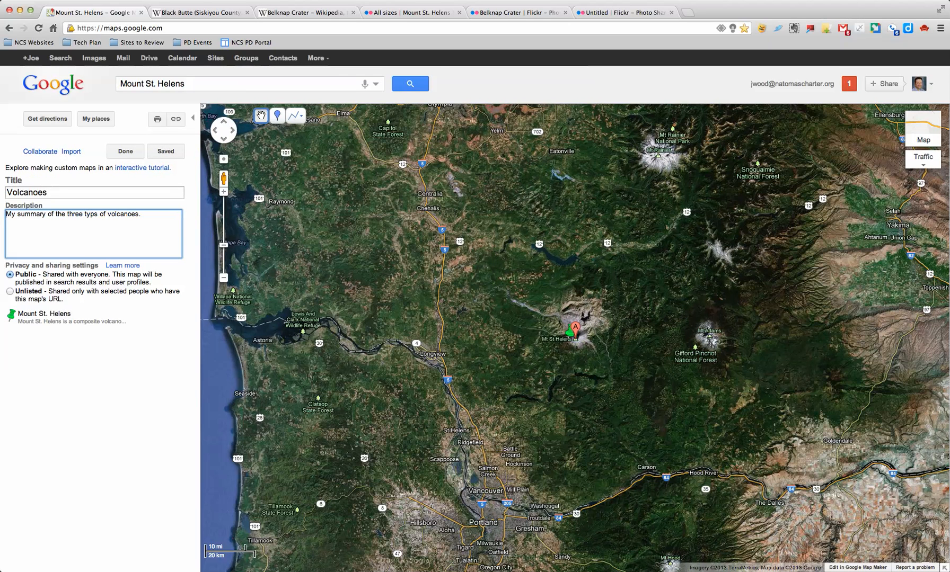
Put a line break after the photo so the caption sits below it, then close the placemark.
left_click(570, 331)
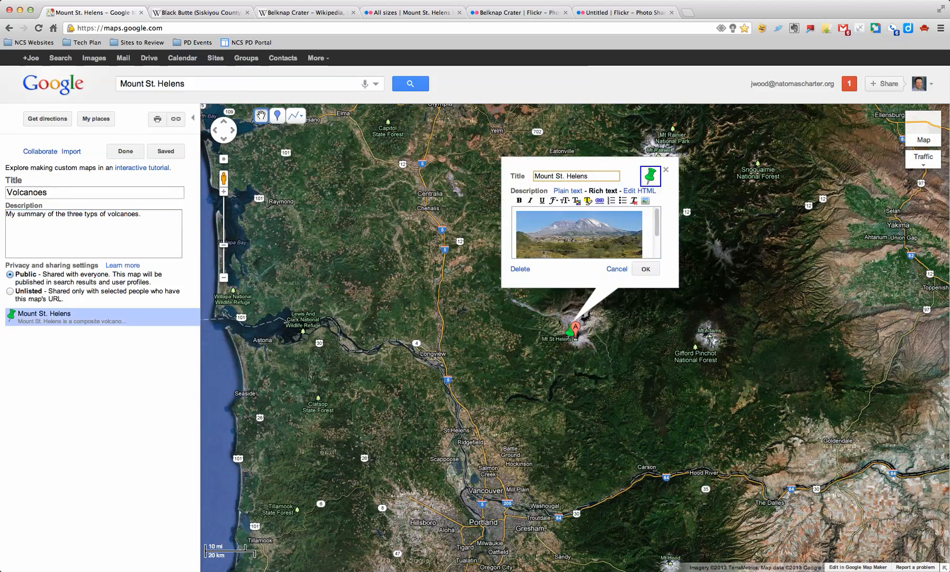
left_click_drag(657, 222, 657, 243)
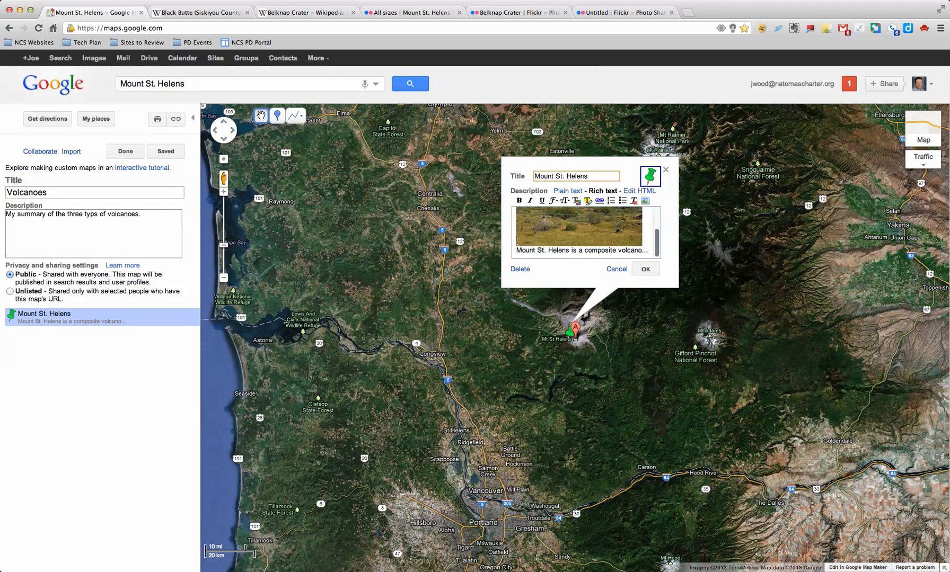
left_click(644, 238)
key("Return")
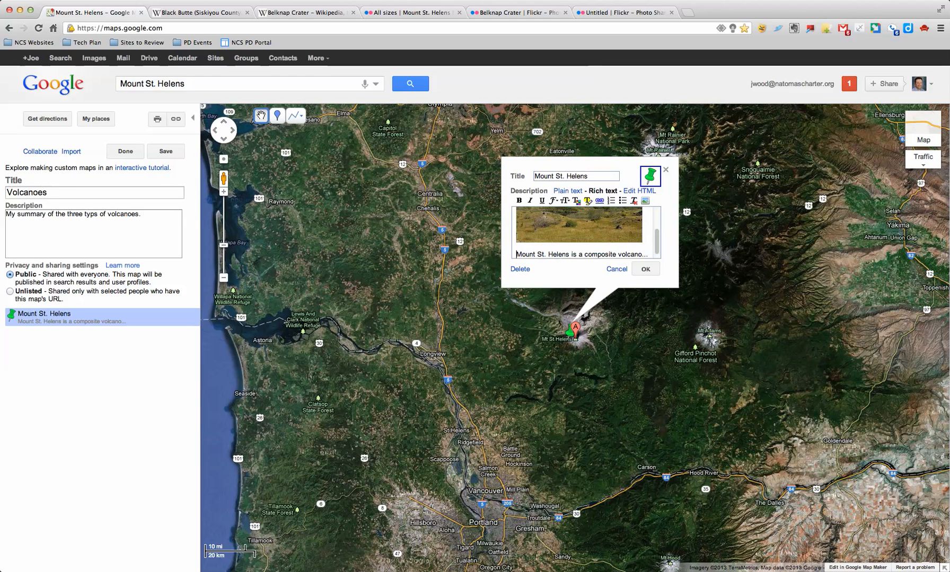
left_click(645, 269)
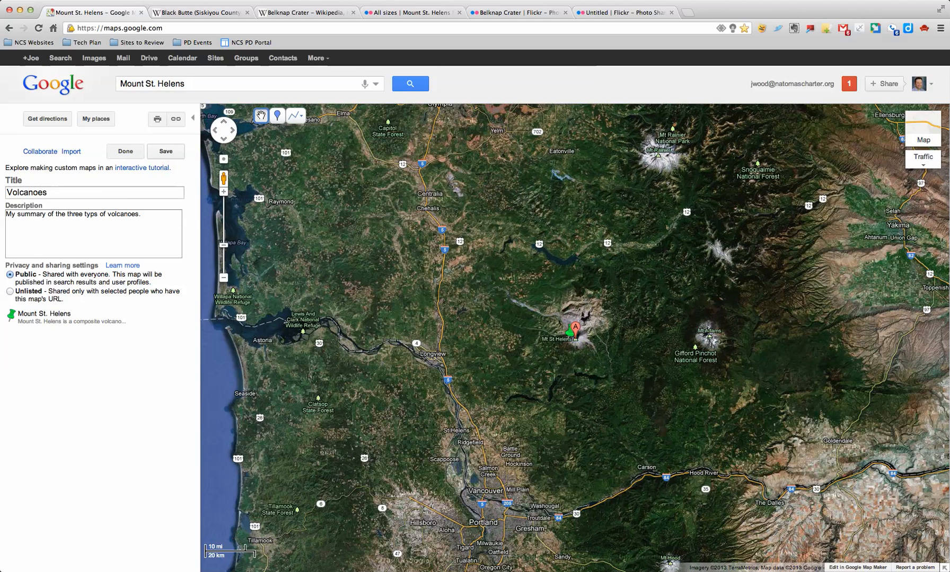
left_click_drag(212, 83, 117, 84)
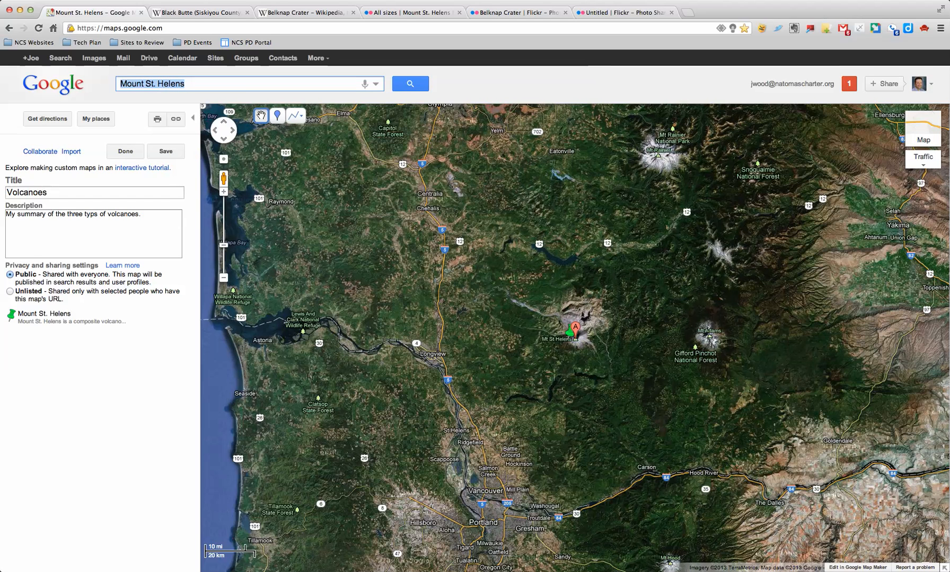
Search 'black butte volcano', pan south toward Salem, then view the Black Butte Wikipedia article.
type("black b")
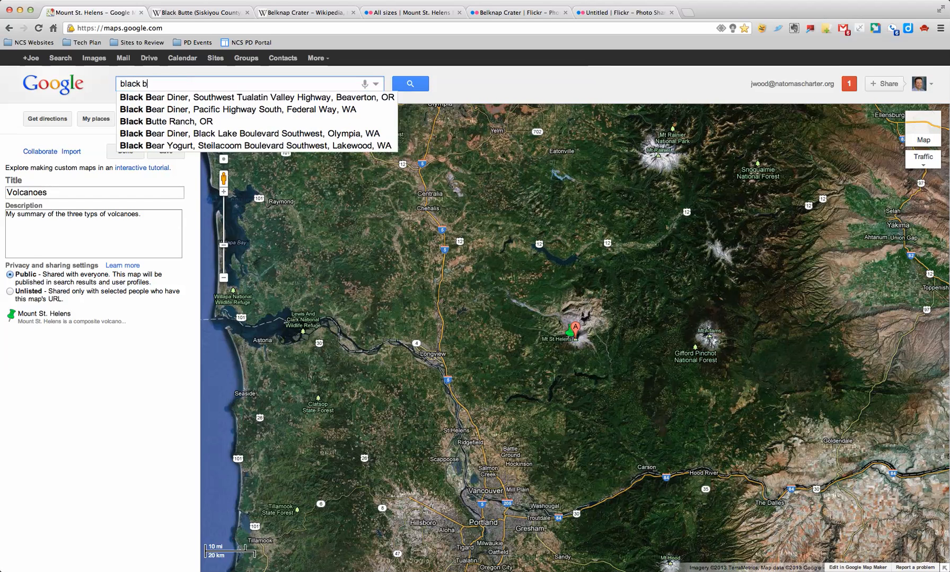
type("utte volcano")
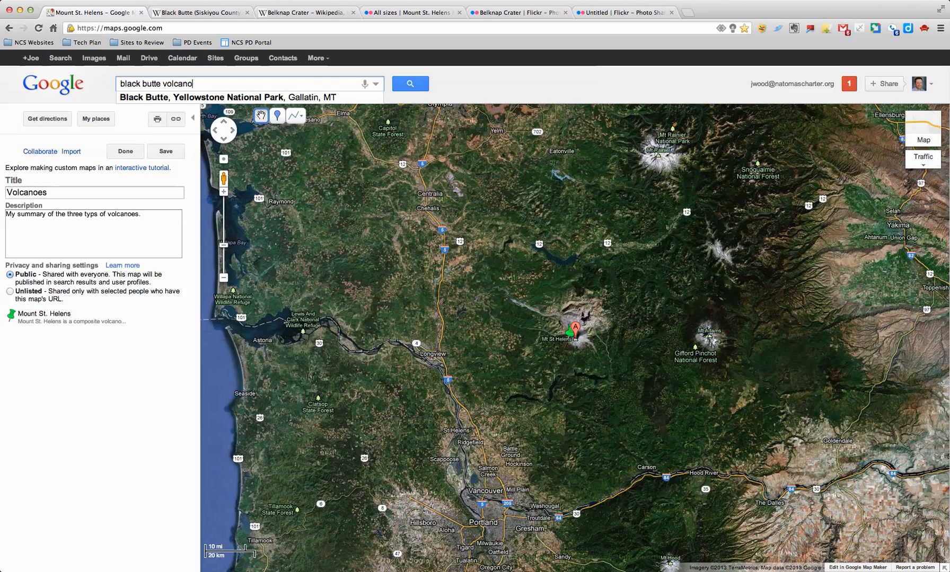
key("Return")
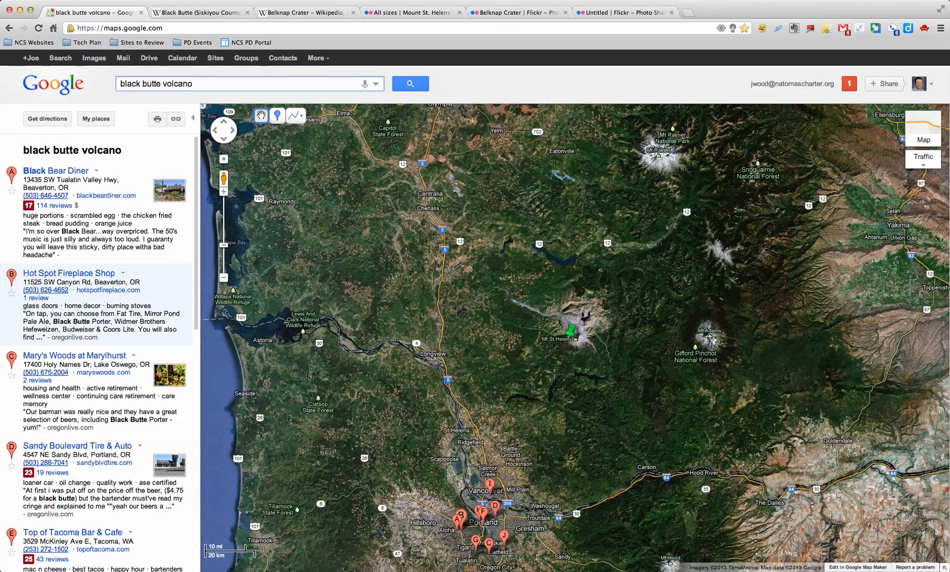
left_click_drag(573, 398, 546, 214)
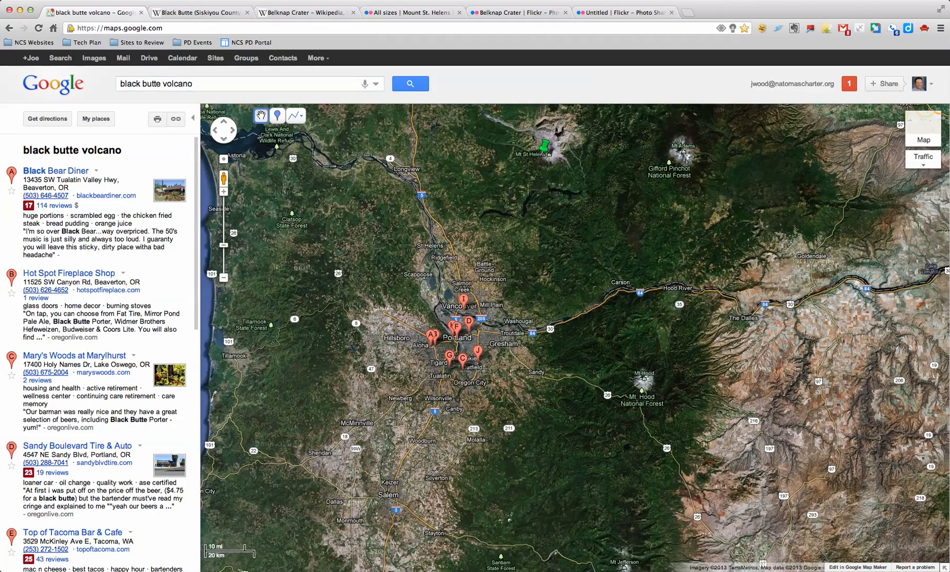
left_click_drag(573, 339, 585, 317)
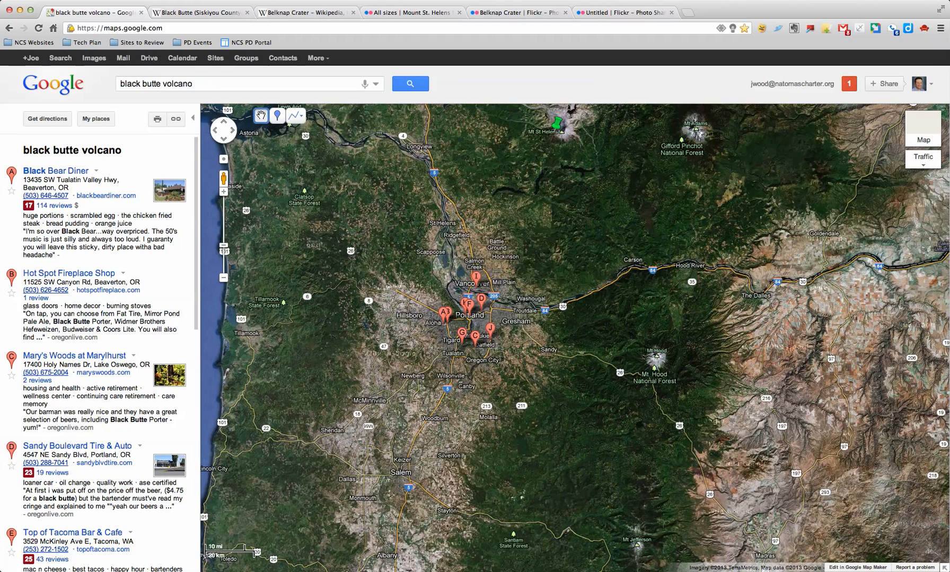
left_click(224, 13)
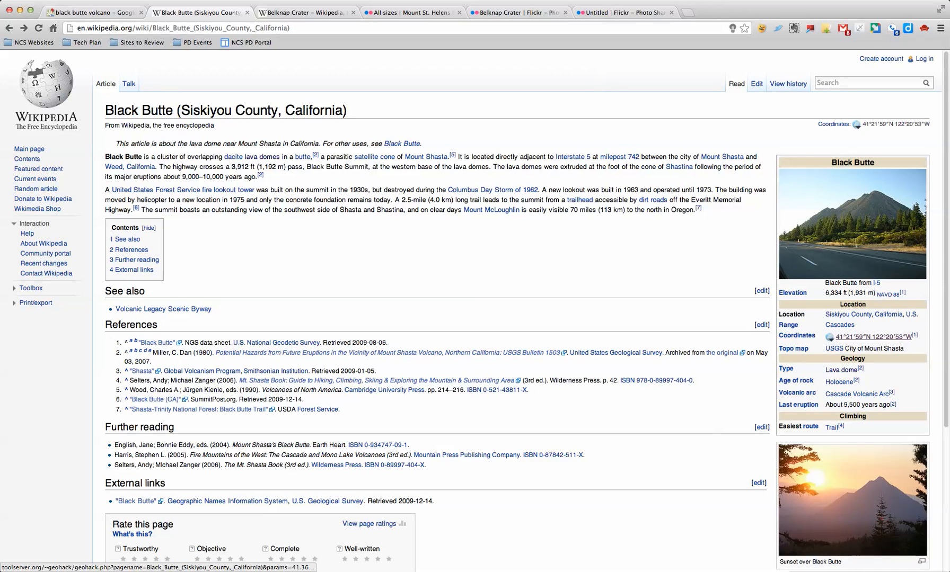
Copy Black Butte's WGS84 coordinates from GeoHack and select the old Maps search text.
left_click(873, 337)
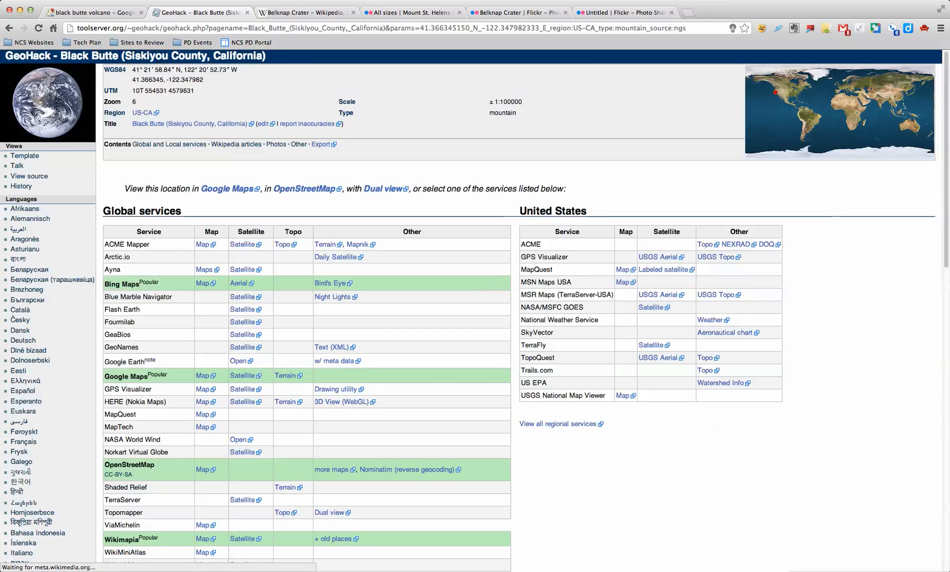
left_click_drag(237, 70, 132, 70)
key("super+c")
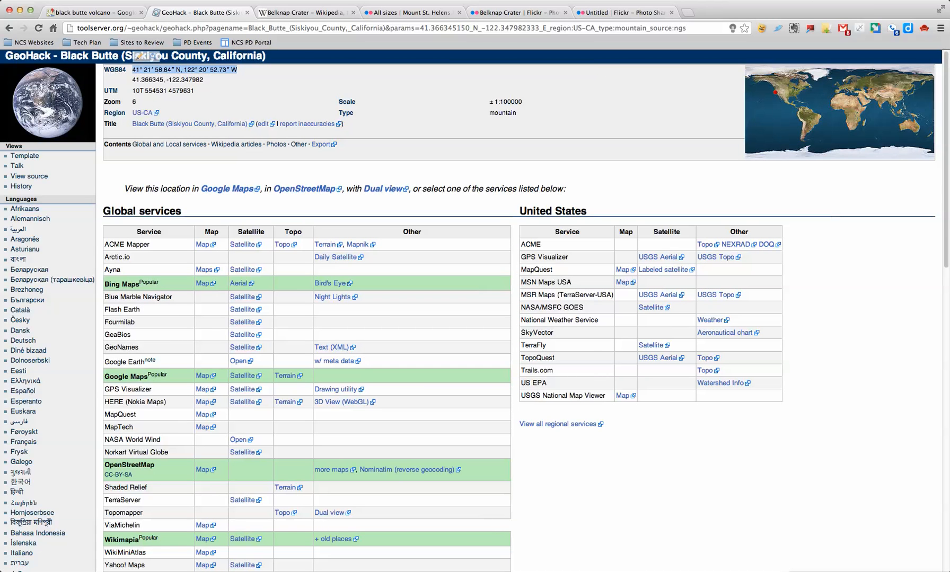
left_click(95, 12)
left_click_drag(194, 84, 119, 84)
Search Black Butte's pasted coordinates and zoom out to see the crater beside Mount Shasta.
key("BackSpace")
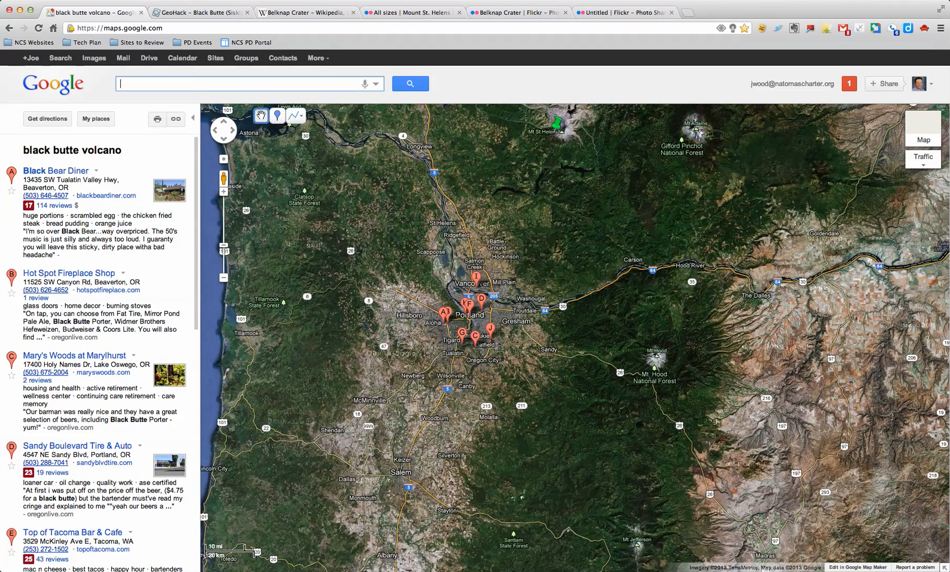
key("super+v")
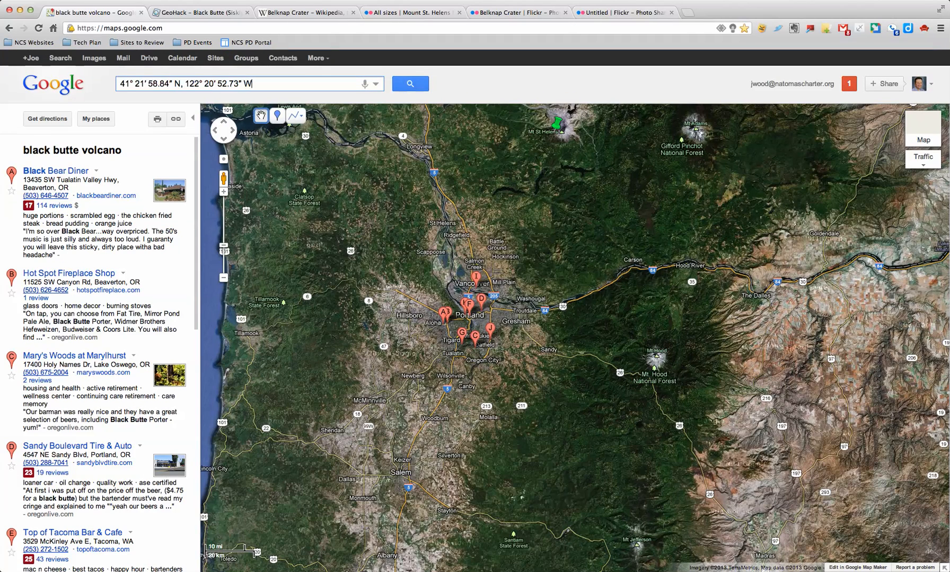
left_click(411, 84)
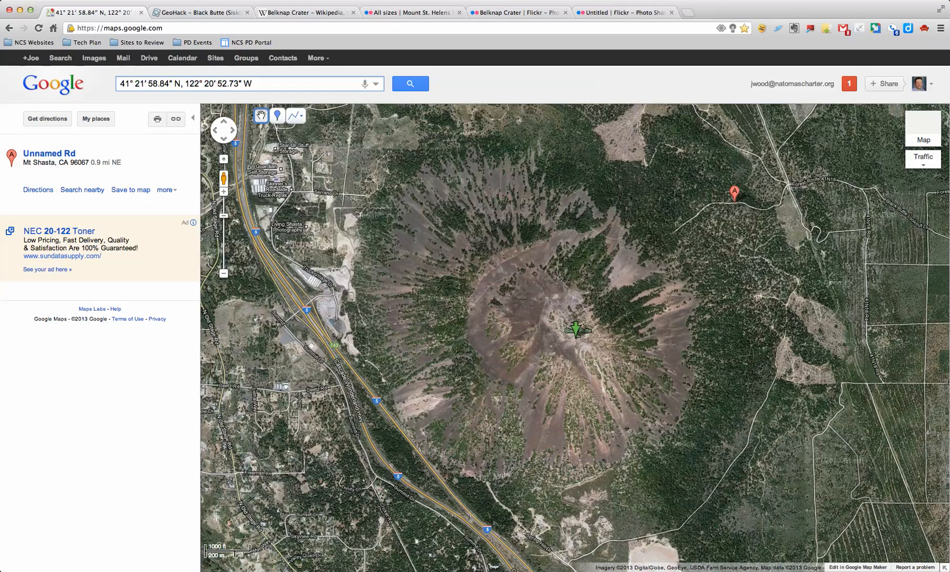
scroll(577, 341, "down", 2)
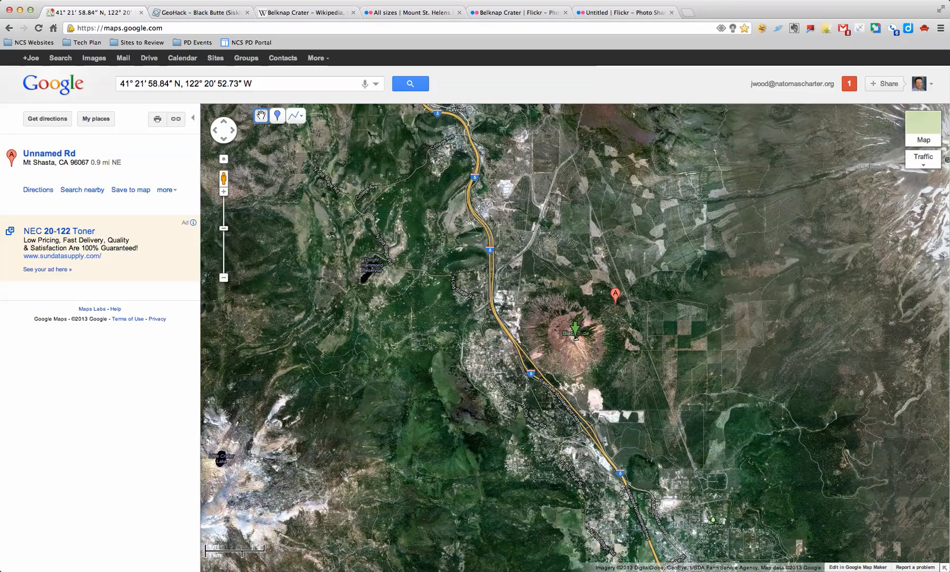
scroll(575, 331, "down", 1)
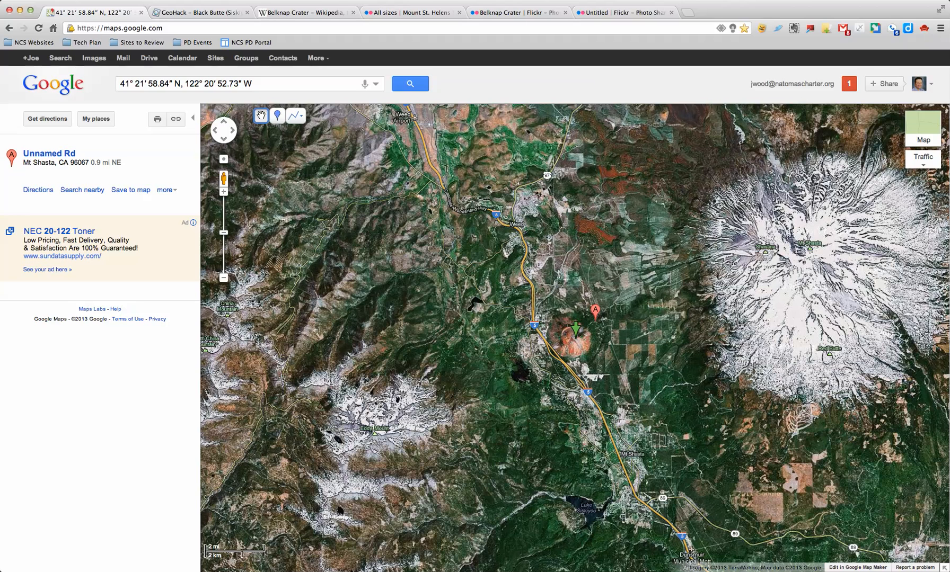
Drop a 'Black Butte Volcano' placemark on the crater, described as a cinder cone volcano.
left_click(277, 115)
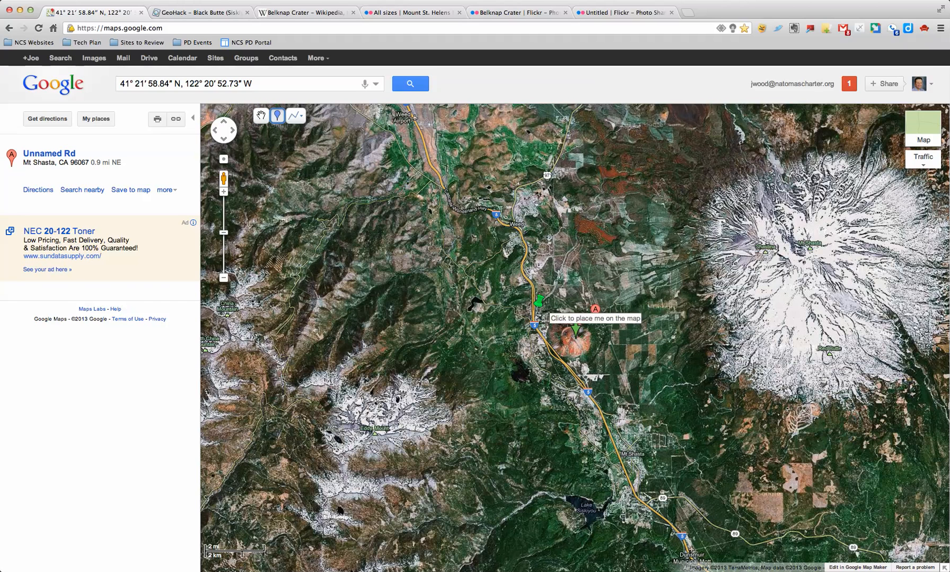
left_click(570, 340)
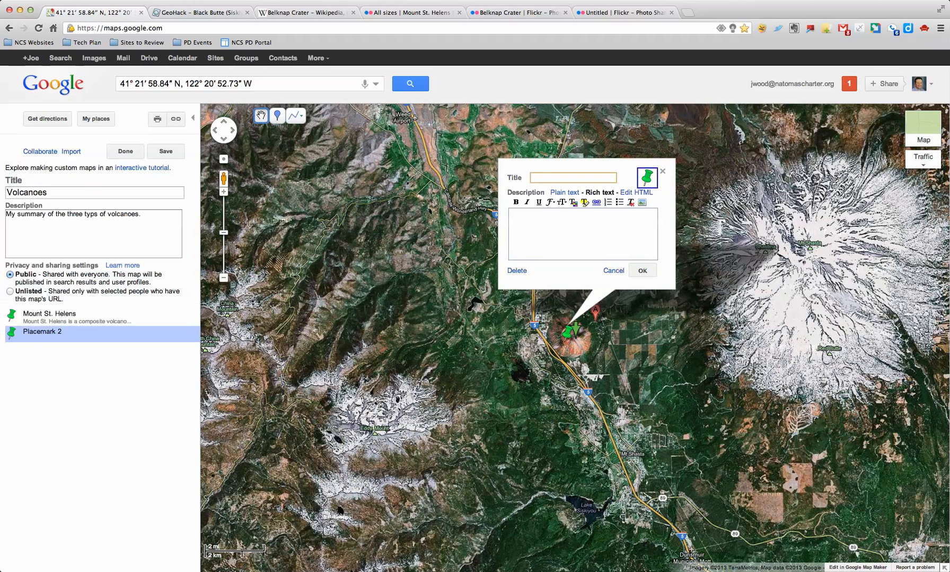
type("Black Butte Volcano")
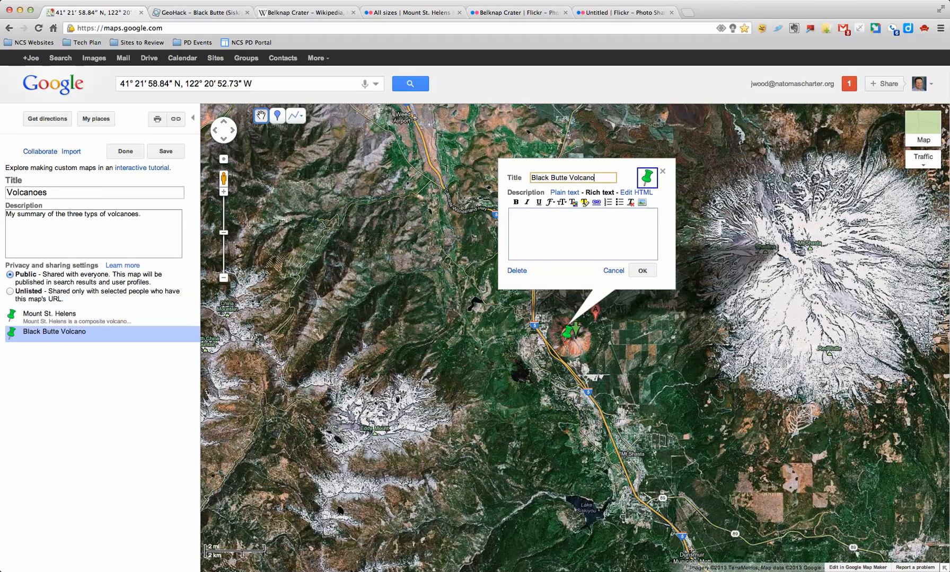
left_click(513, 217)
type("Black Butte Vo")
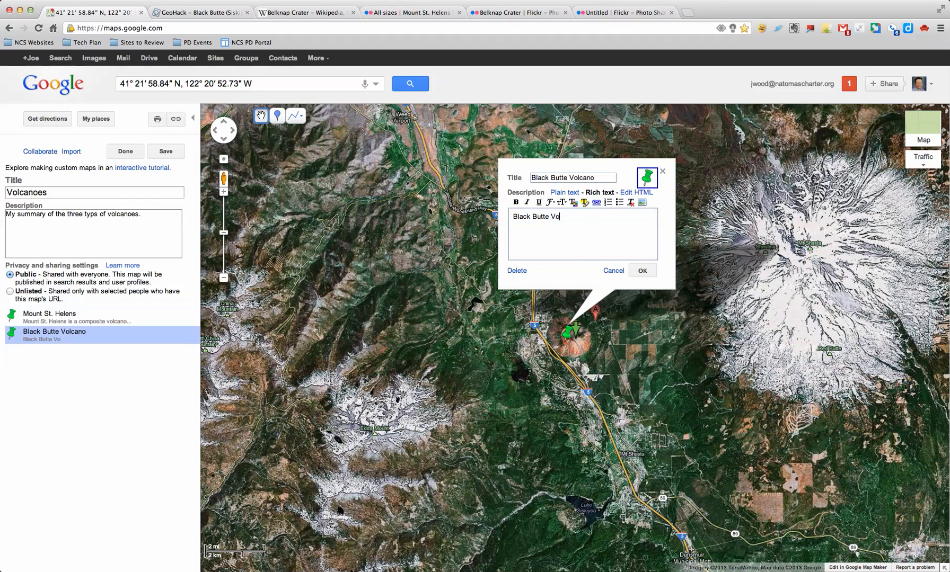
type("lcano is a ")
type("cinder cone")
type(" volca")
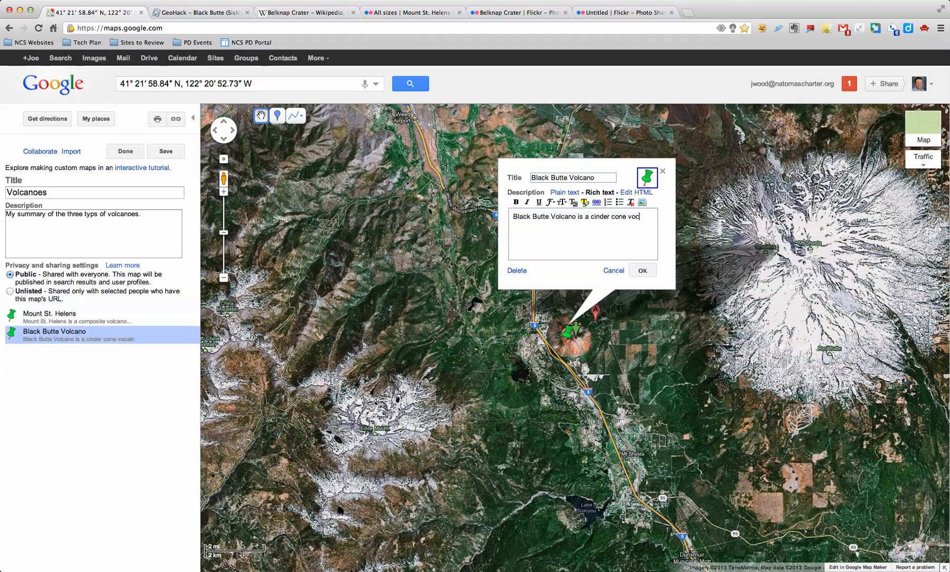
type("no...")
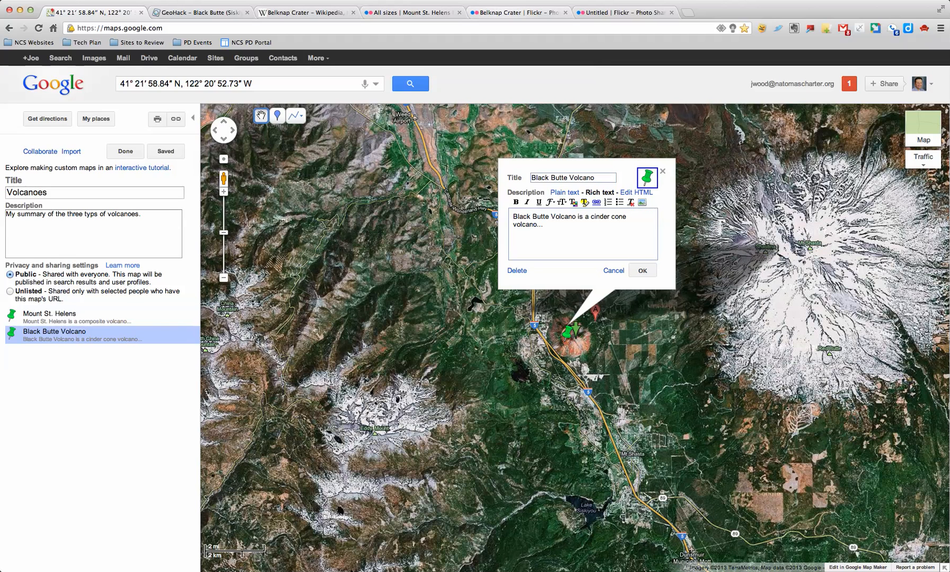
left_click(651, 13)
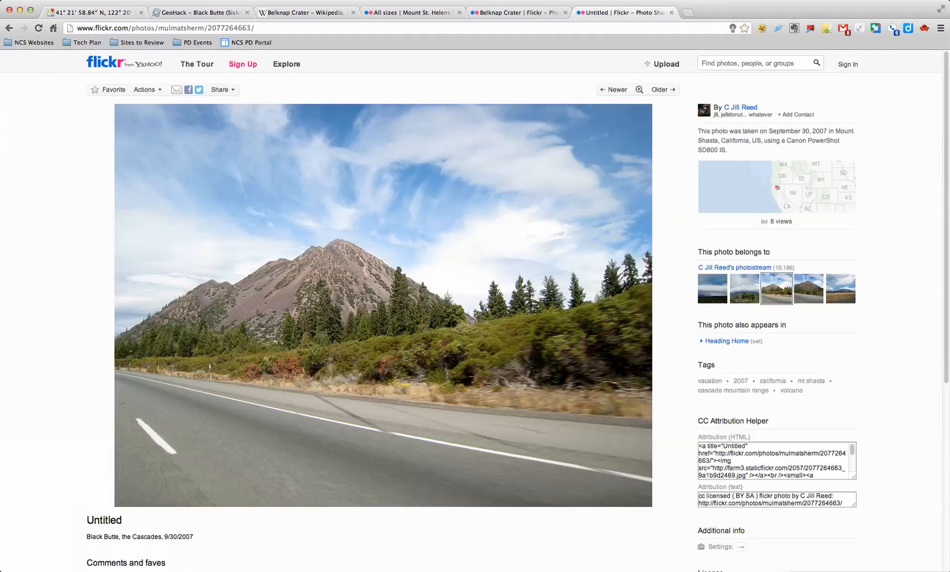
Copy the image address of the Small 240 size of the Black Butte photo on Flickr.
left_click(147, 90)
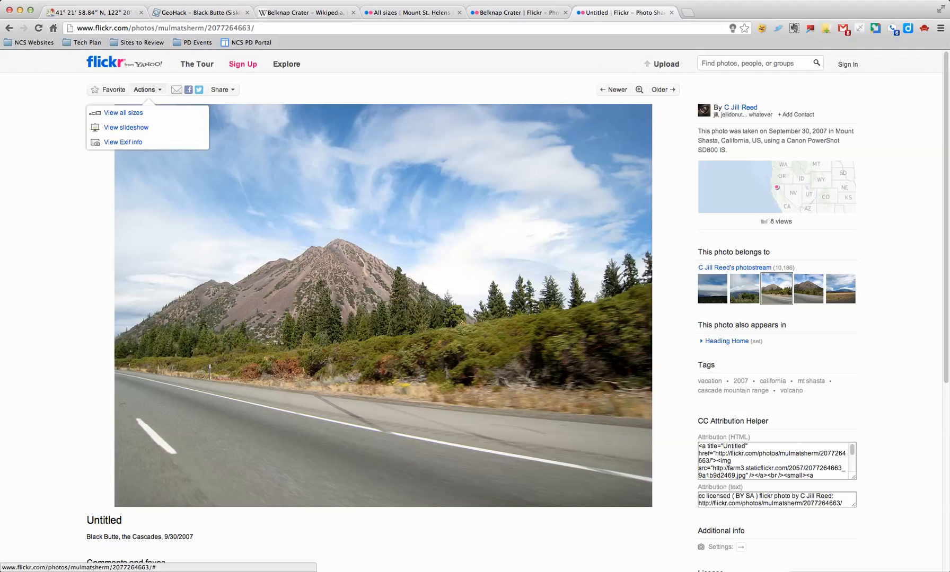
left_click(123, 113)
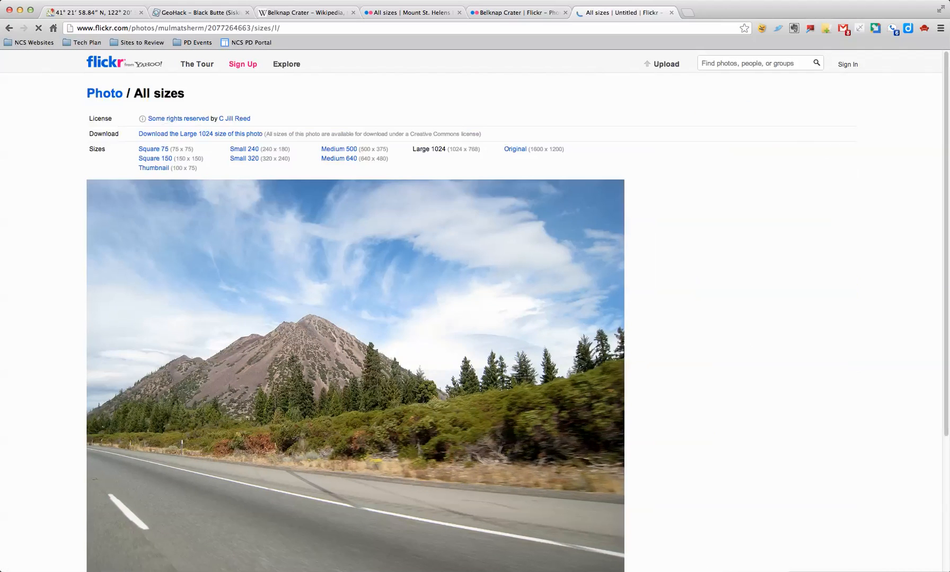
left_click(243, 149)
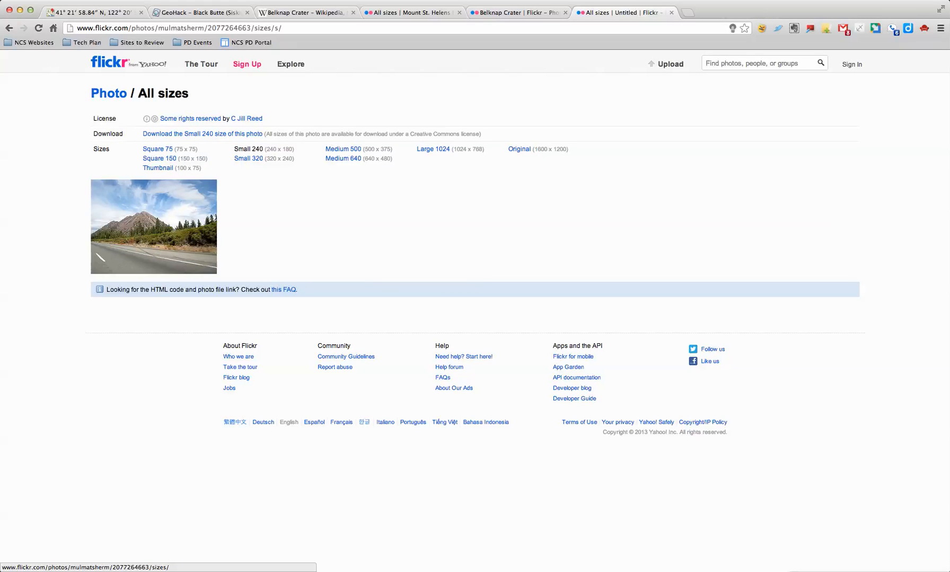
right_click(172, 202)
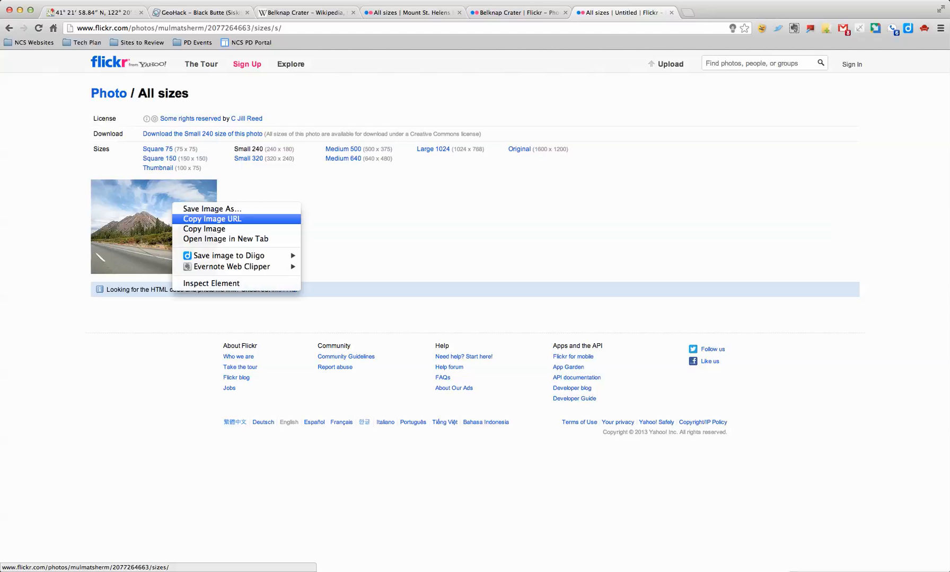
left_click(223, 219)
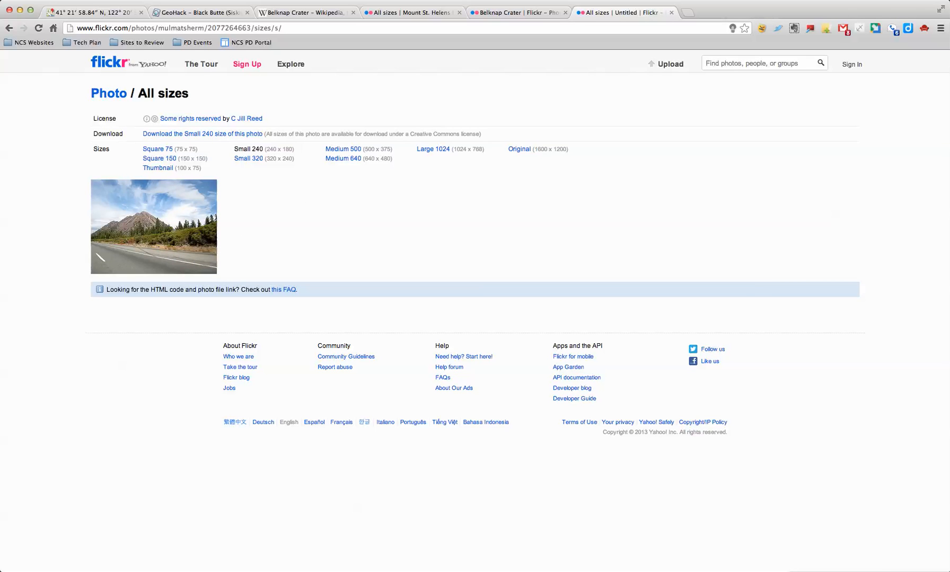
left_click(108, 12)
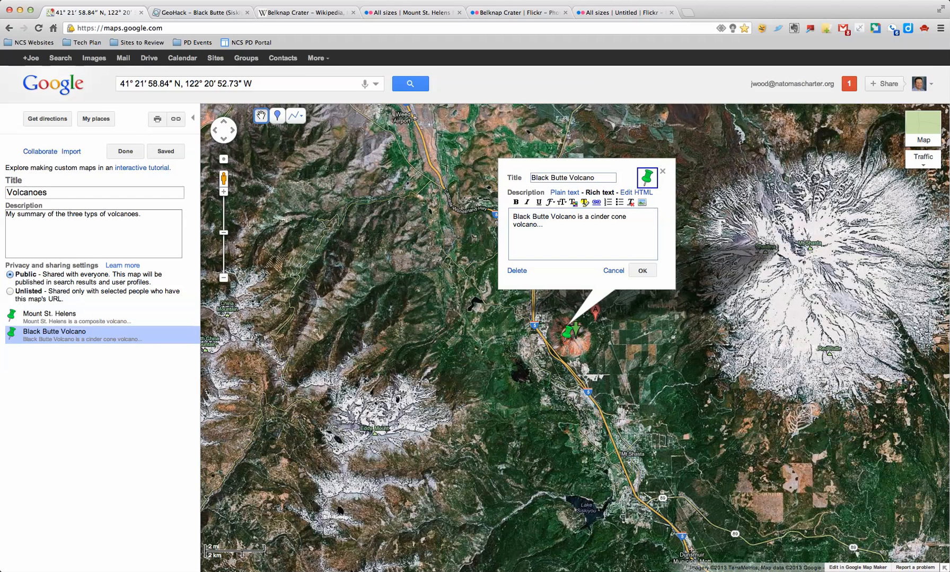
Insert the Flickr photo above the Black Butte description, separated by a blank line.
left_click(642, 202)
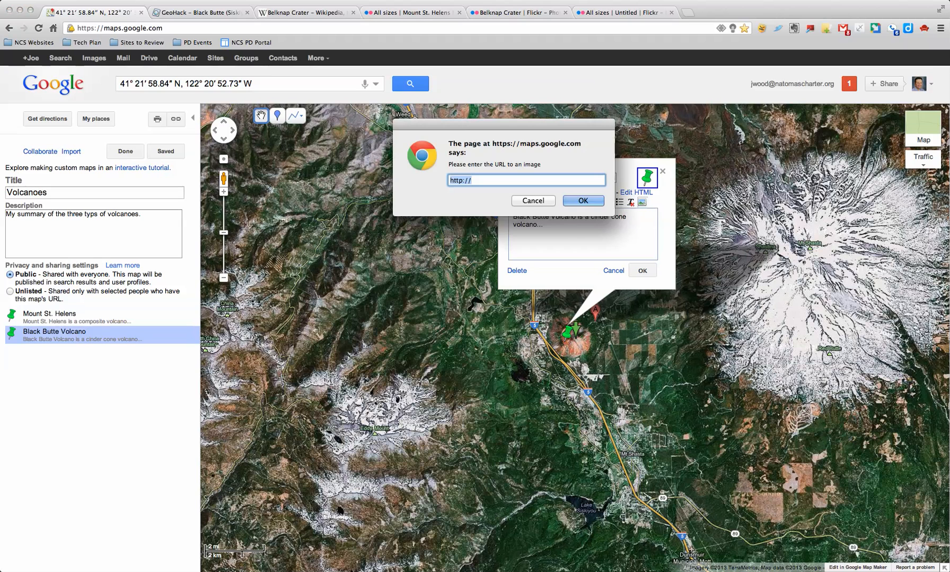
key("super+v")
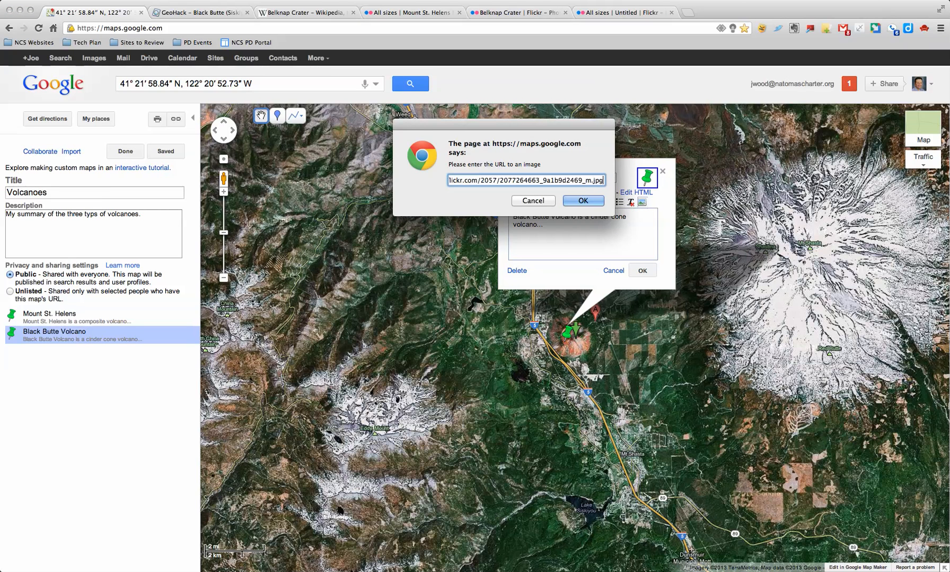
left_click(582, 200)
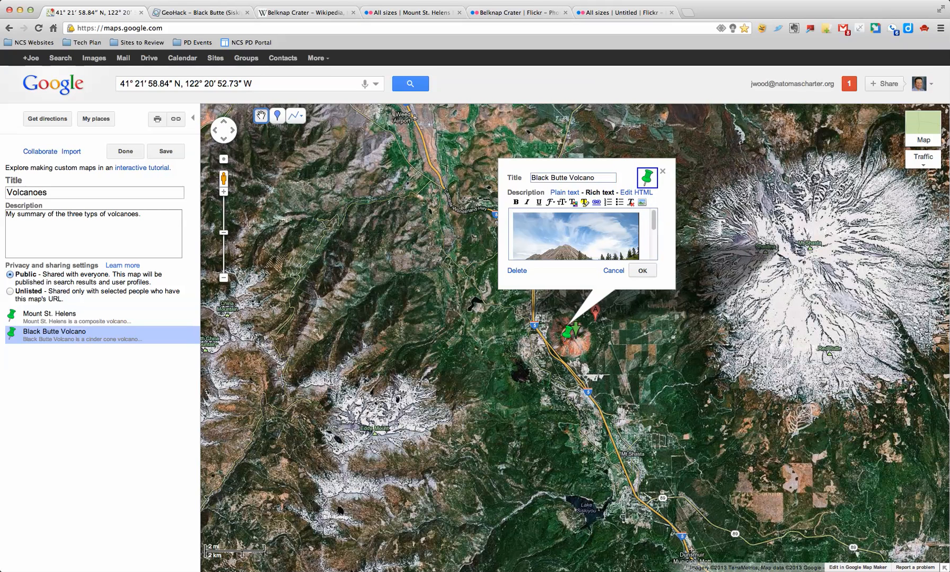
scroll(576, 233, "down", 5)
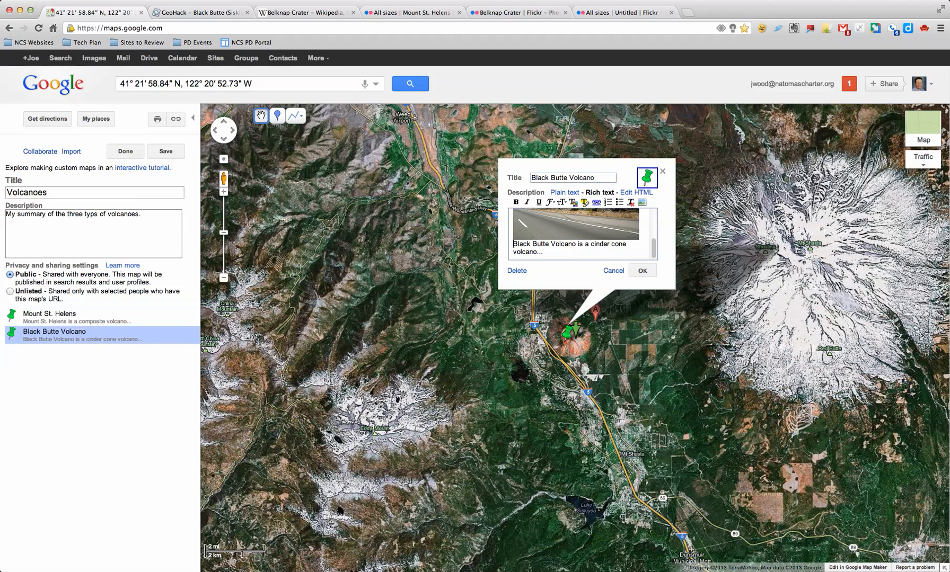
key("Return")
Save the placemark and the Volcanoes map, then view the Black Butte Volcano info window.
left_click(642, 270)
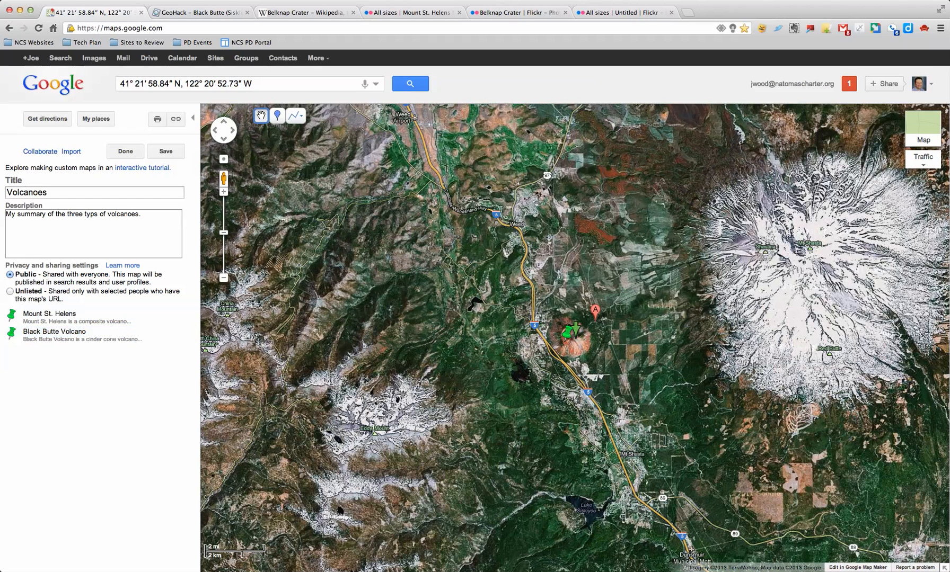
left_click(165, 151)
left_click(125, 151)
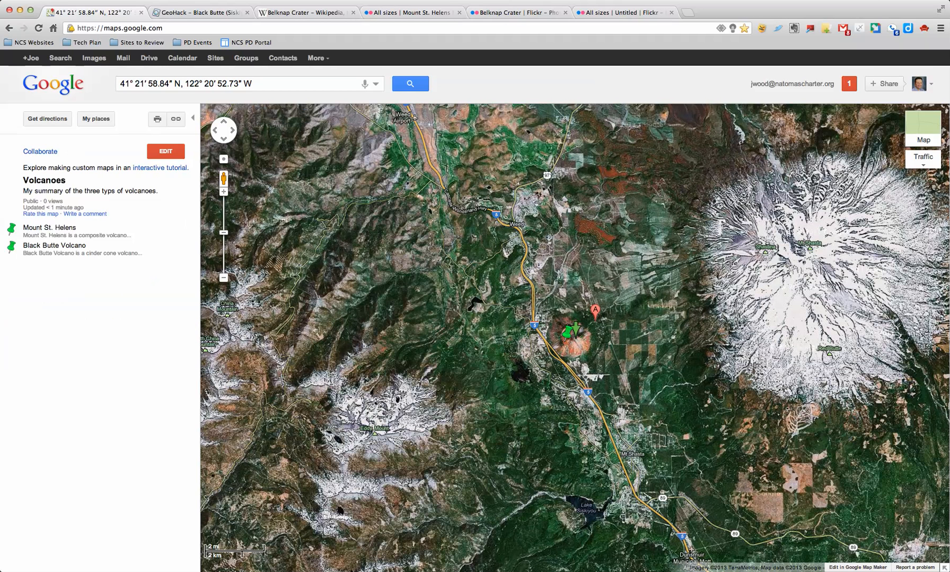
left_click(54, 245)
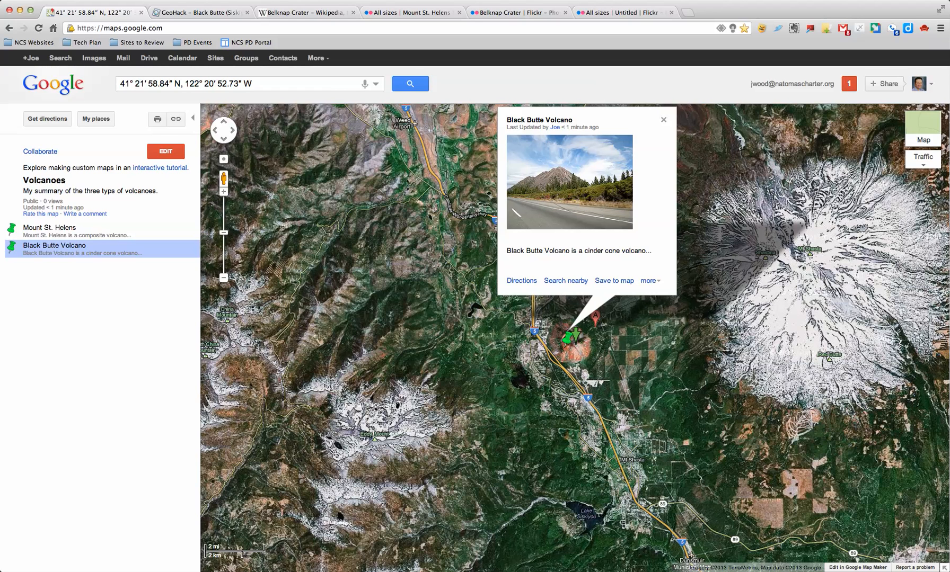
Reopen the map for editing and return to the Flickr All sizes page for Black Butte.
left_click(166, 151)
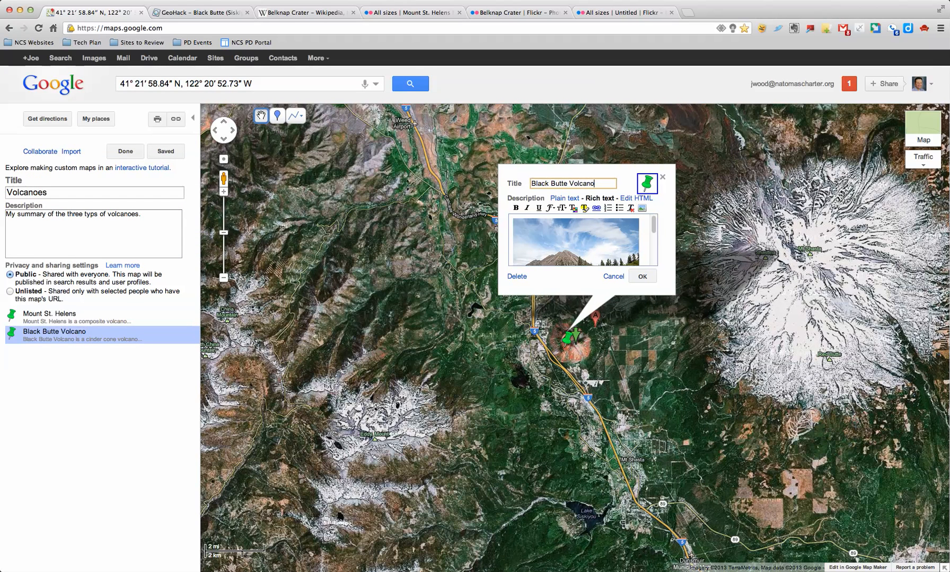
scroll(583, 240, "down", 2)
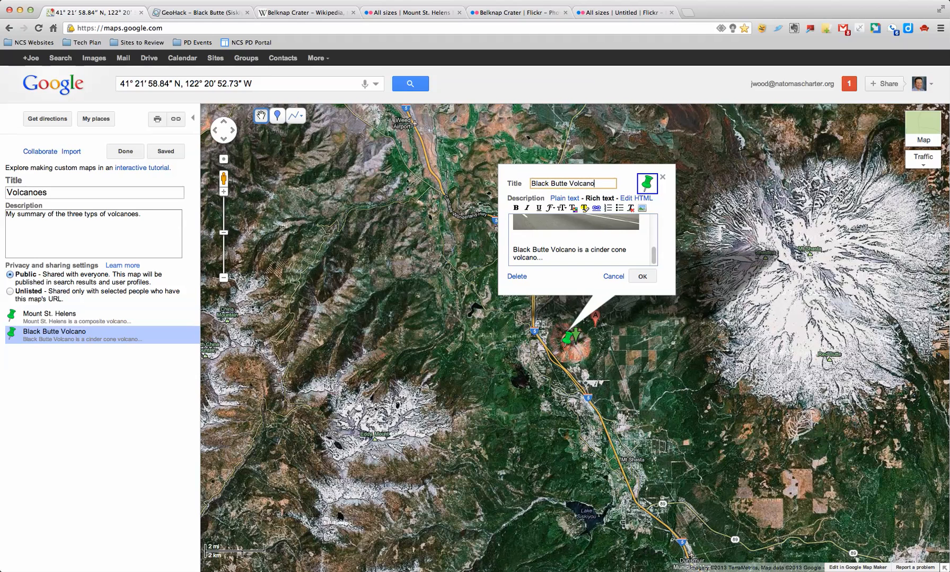
left_click(620, 12)
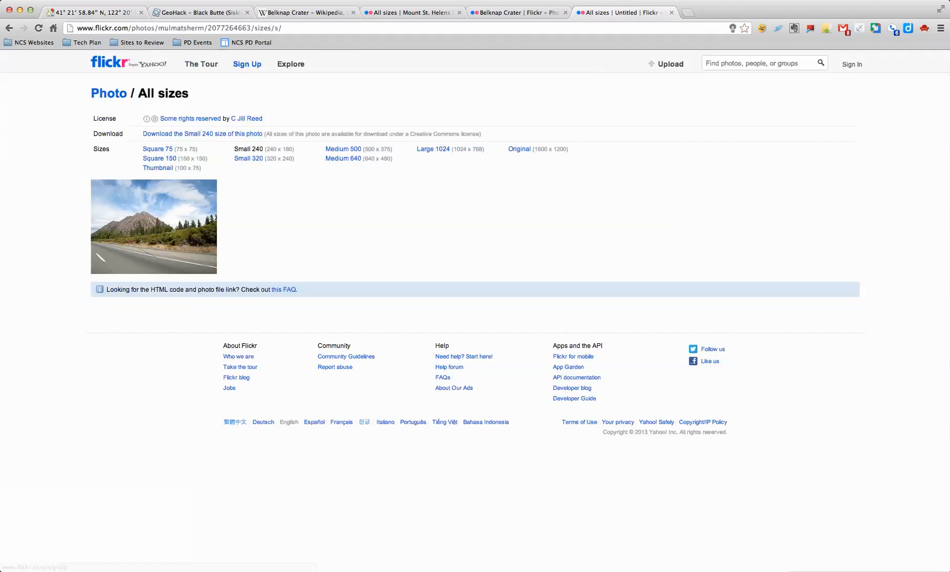
Copy the Black Butte photo's Creative Commons attribution text from its Flickr photo page.
left_click(433, 149)
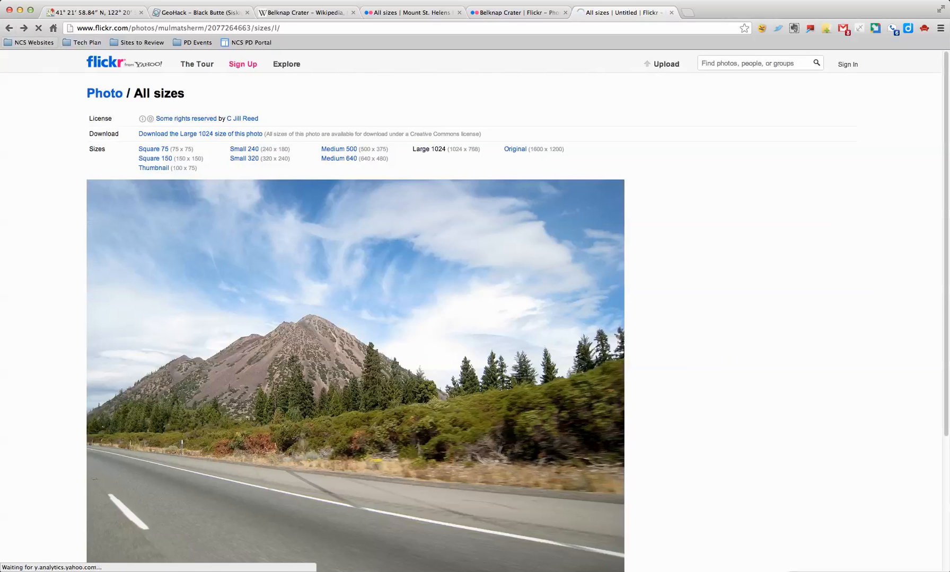
left_click(9, 28)
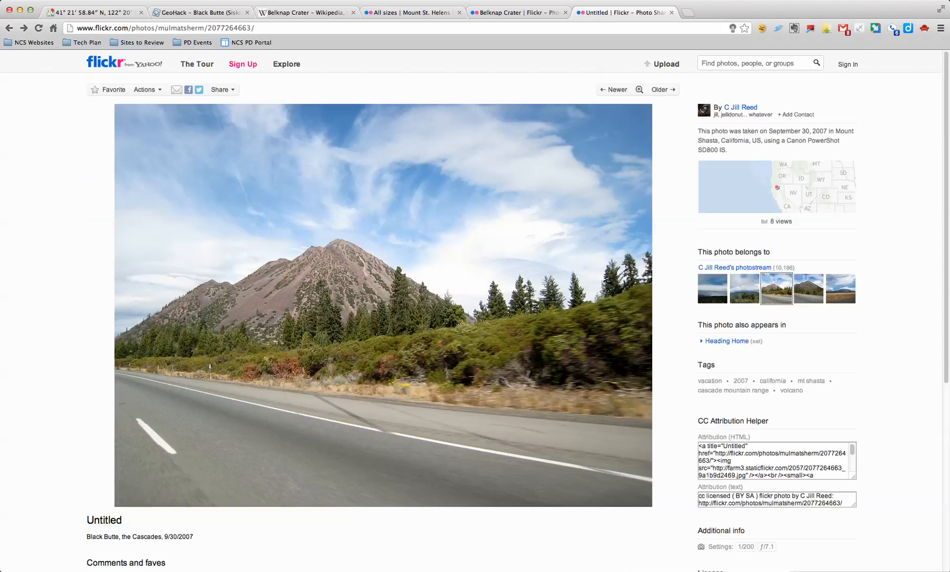
left_click_drag(699, 496, 844, 504)
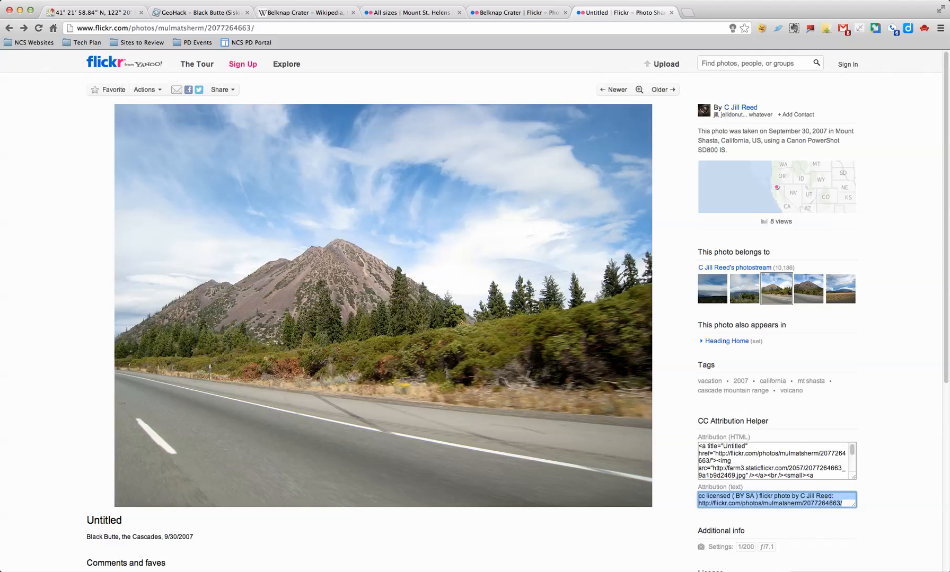
right_click(822, 501)
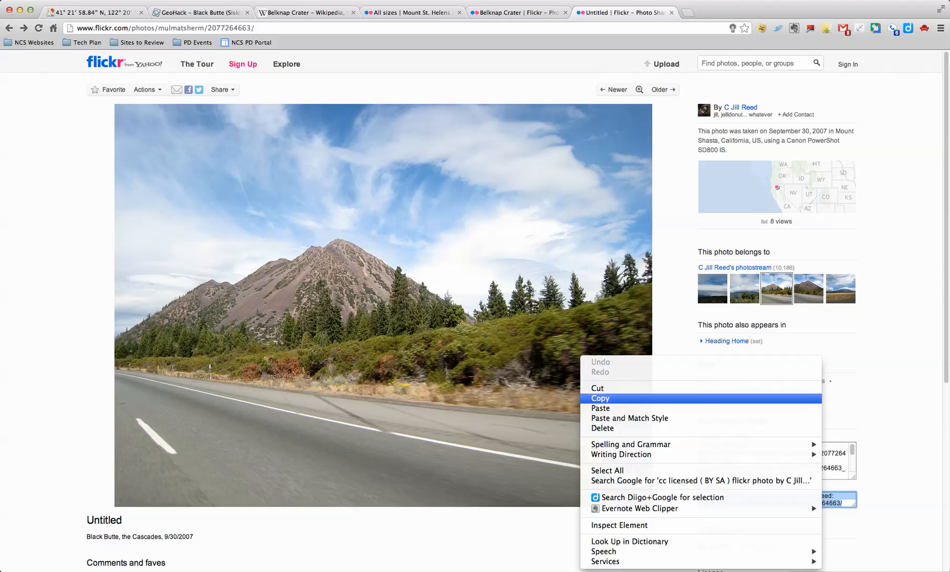
left_click(601, 399)
Append the Flickr attribution on a new line below the Black Butte description.
left_click(99, 12)
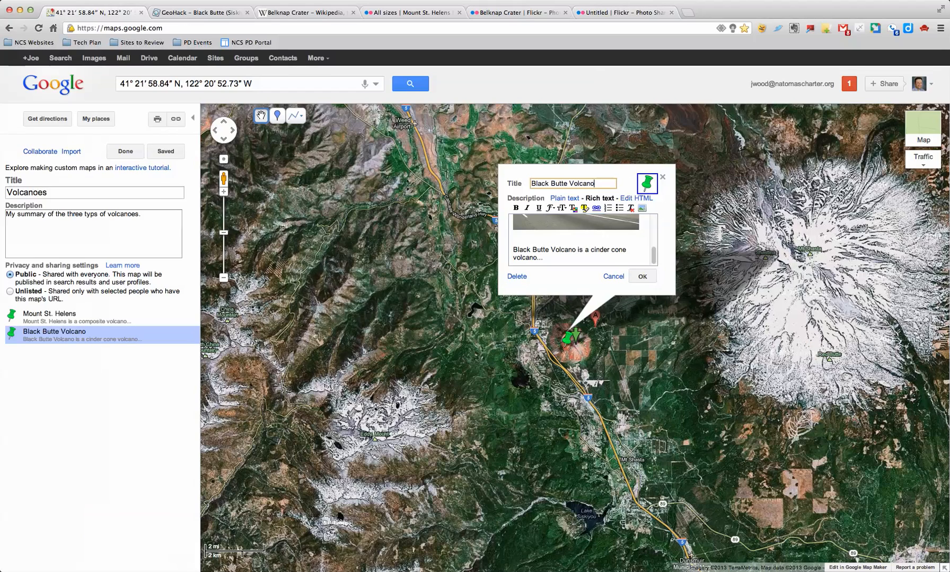
left_click(544, 258)
key("Return")
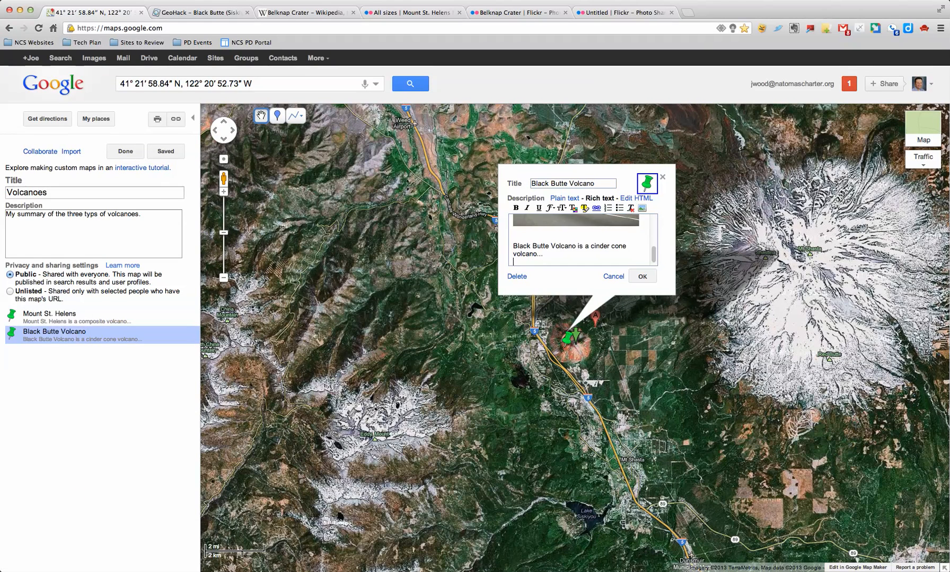
key("super+v")
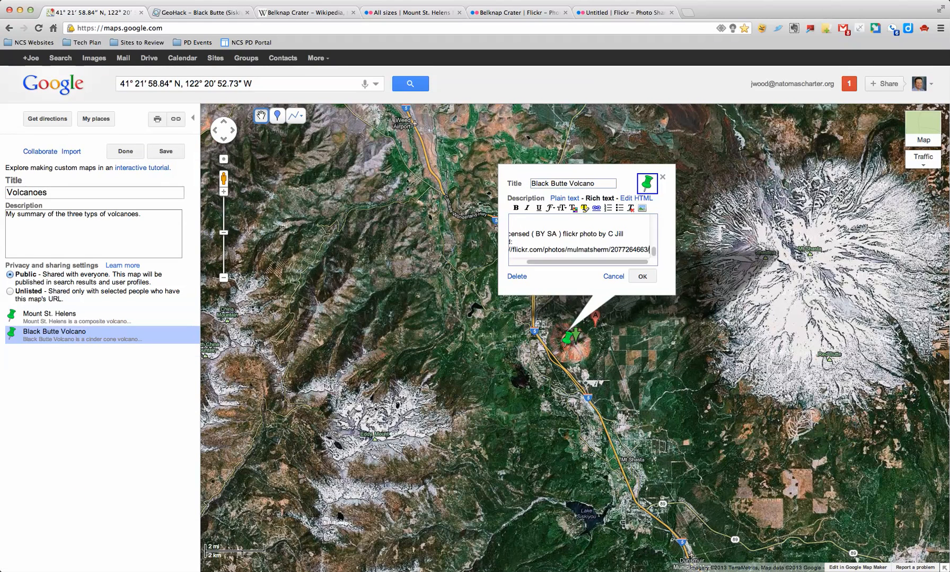
left_click(642, 276)
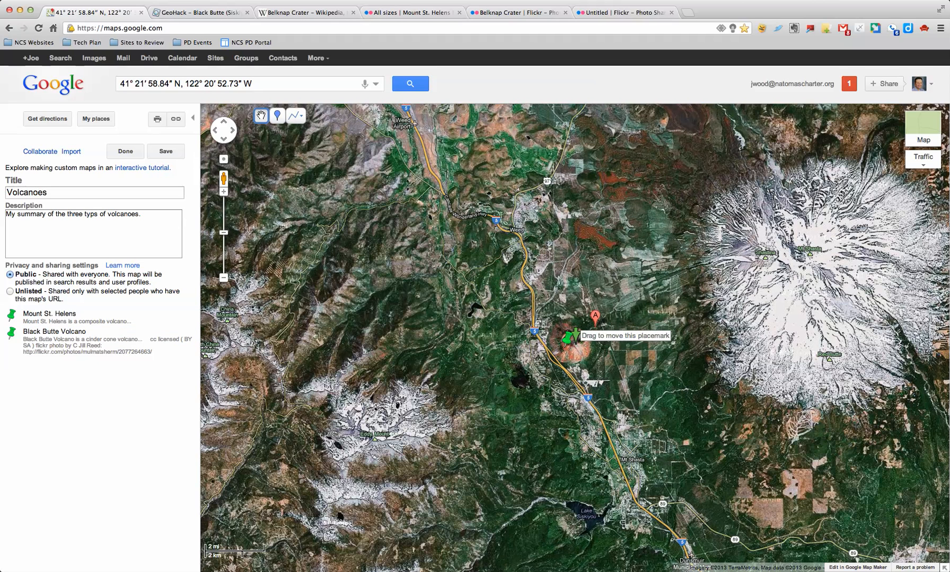
Save the map, check the finished Black Butte info window, and resume editing.
left_click(575, 334)
left_click(642, 276)
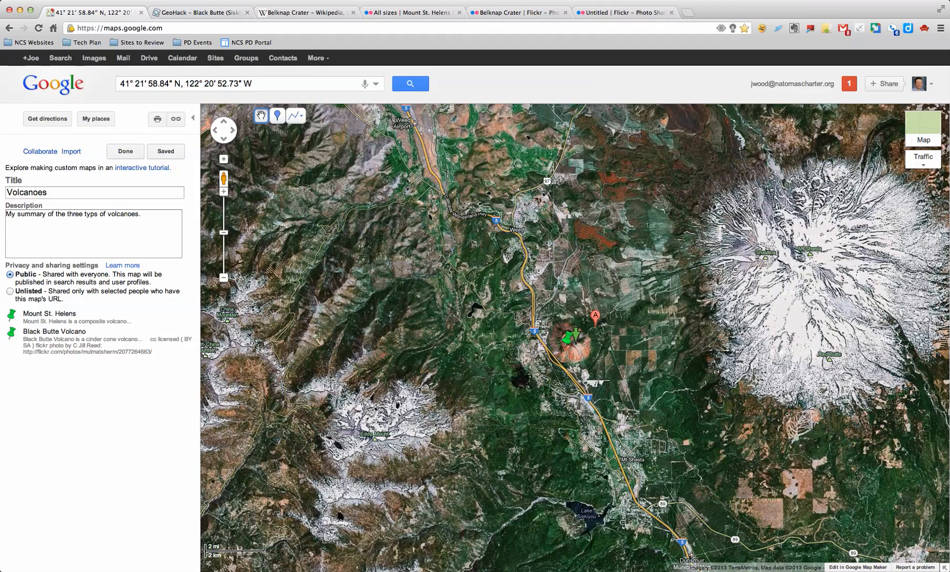
left_click(126, 151)
left_click(55, 246)
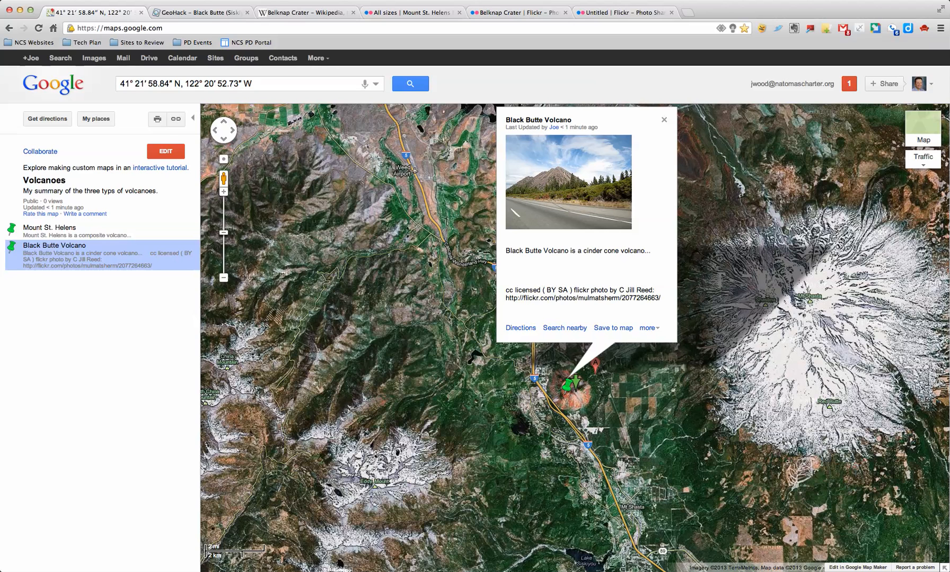
left_click(165, 151)
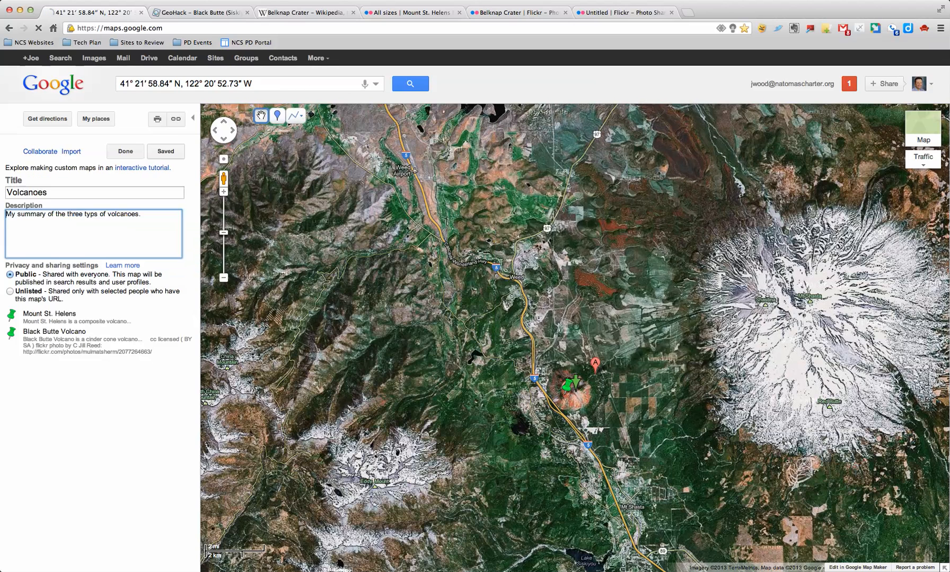
Inspect the Black Butte description's HTML source, then close the placemark and exit editing.
left_click(636, 245)
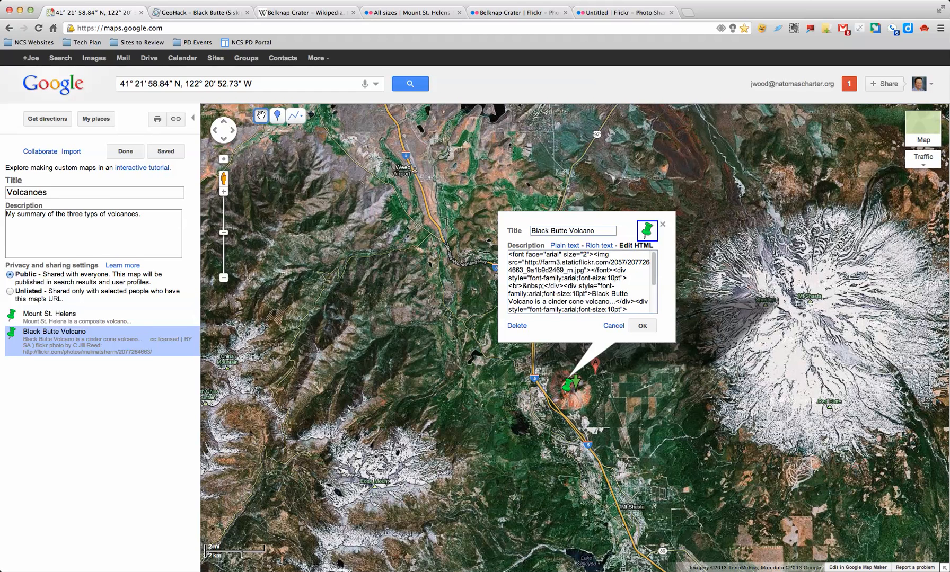
left_click(642, 326)
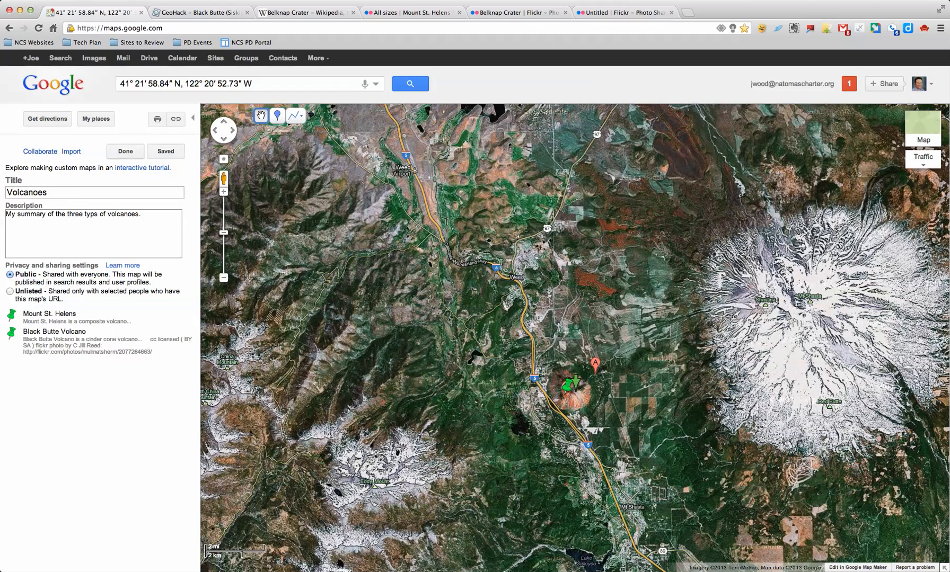
left_click(125, 152)
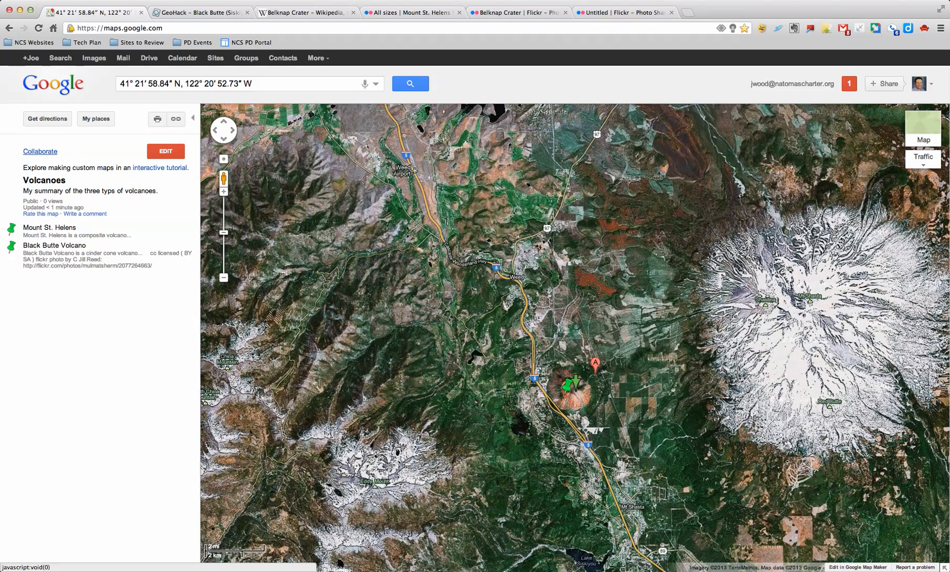
Open Collaborate and enter the collaborator's e-mail address in the invite box.
left_click(39, 152)
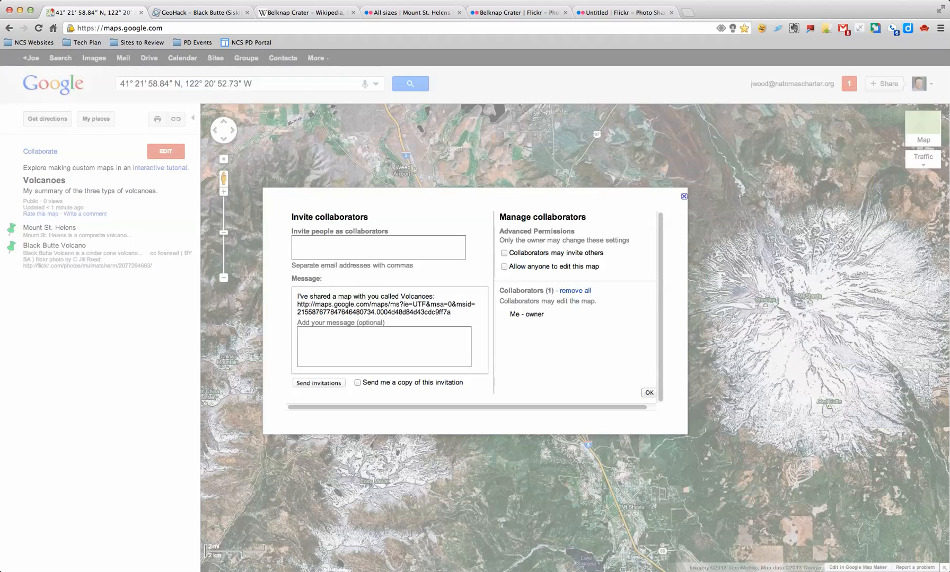
left_click(378, 247)
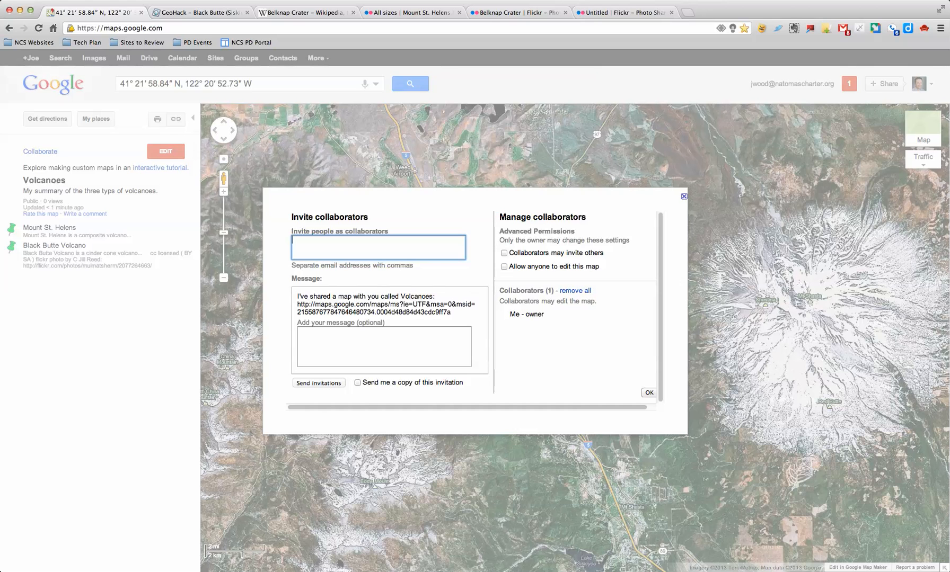
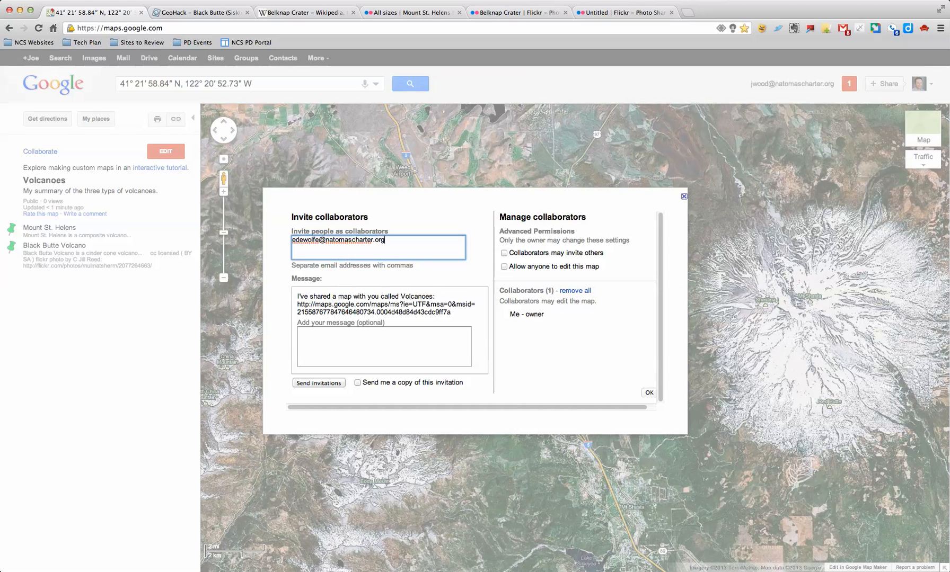